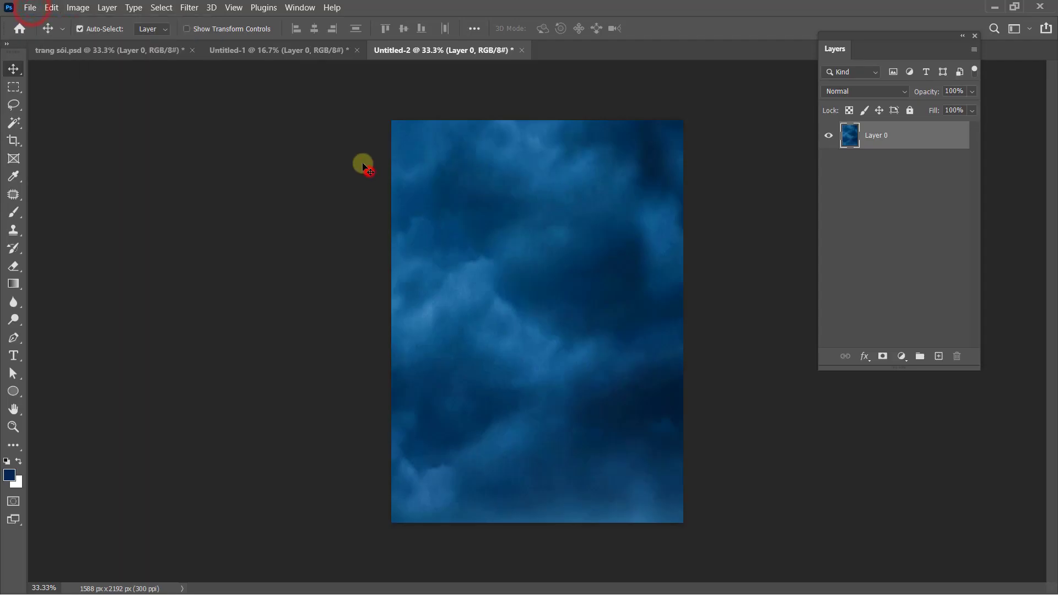
- Place the full moon photo as an embedded layer in the middle of the sky document
click(30, 7)
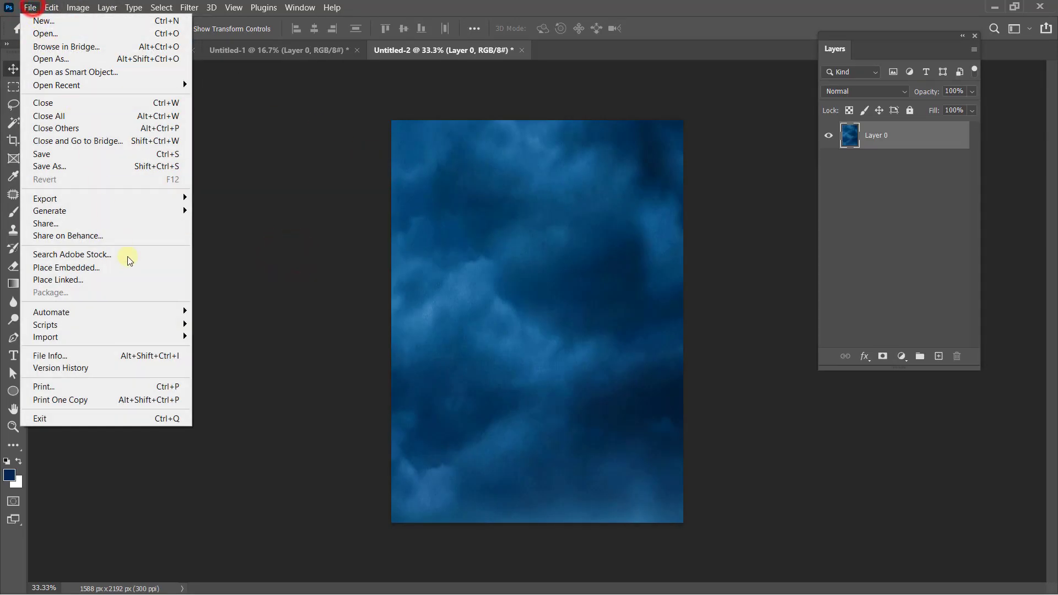
click(135, 270)
double_click(317, 123)
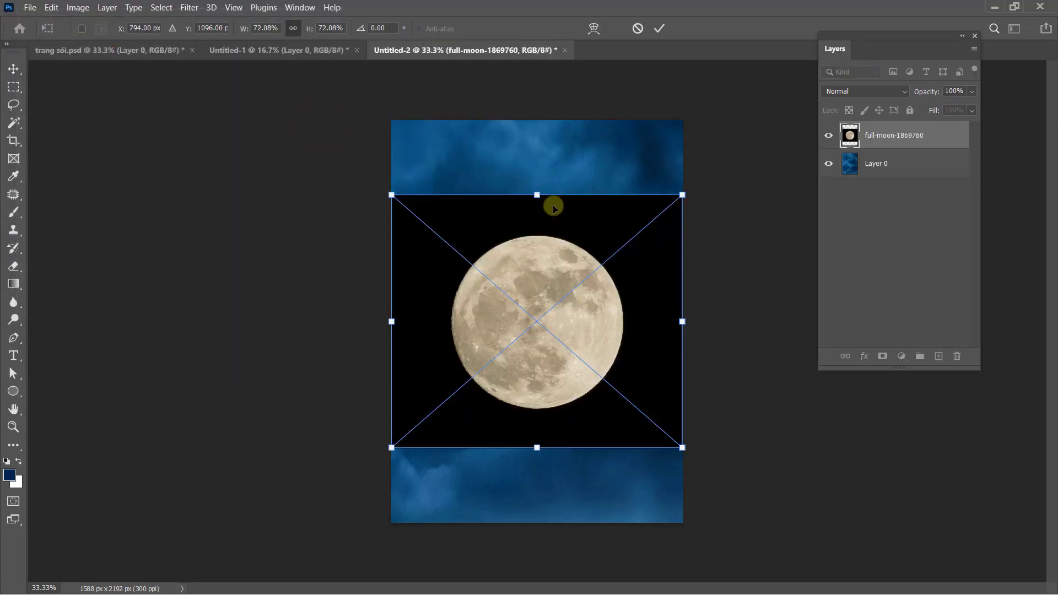
double_click(578, 261)
click(14, 122)
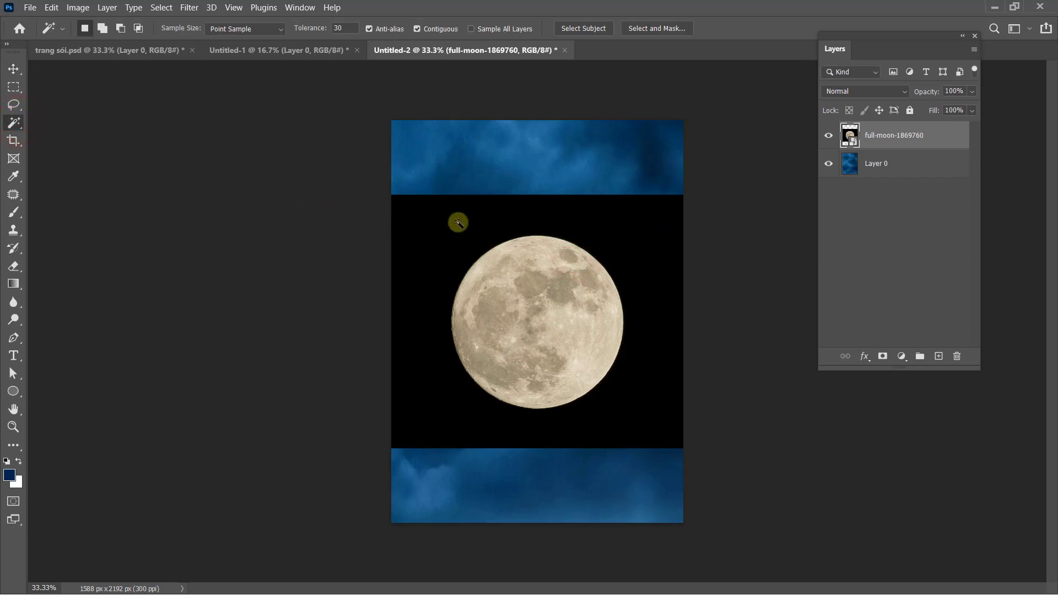
- Delete the black background around the moon and clear the selection
click(457, 222)
key(Delete)
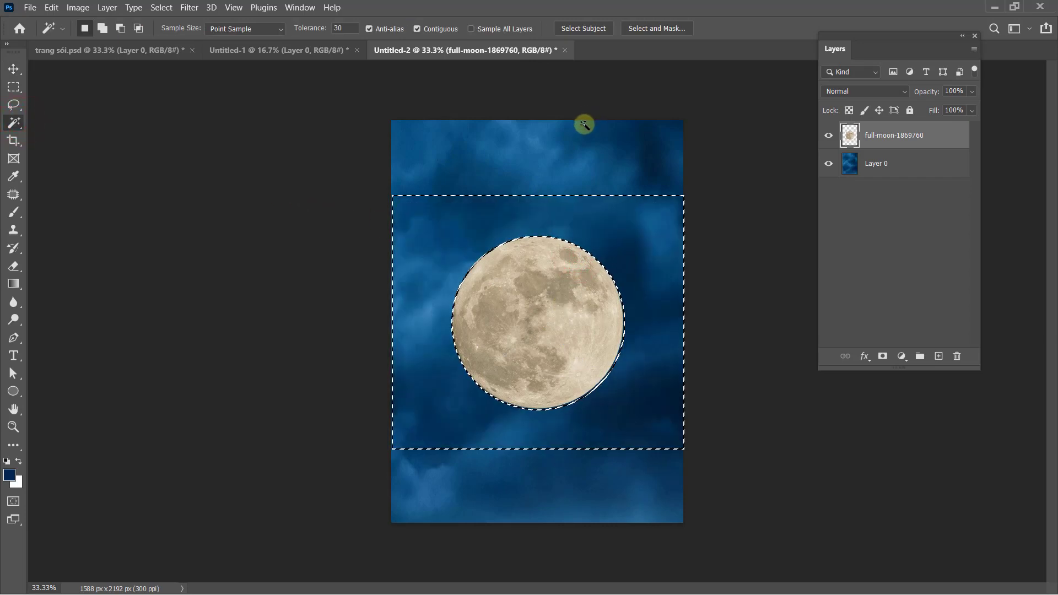
key(ctrl+d)
- Move the moon to the upper right and scale it to about two-thirds size
key(v)
drag(529, 369, 568, 277)
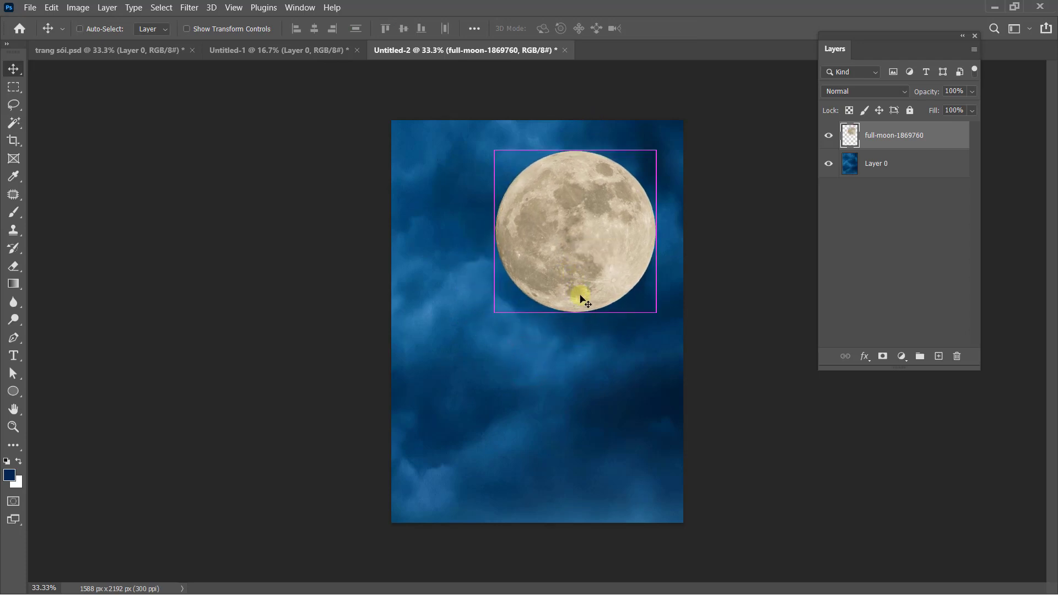
key(ctrl+t)
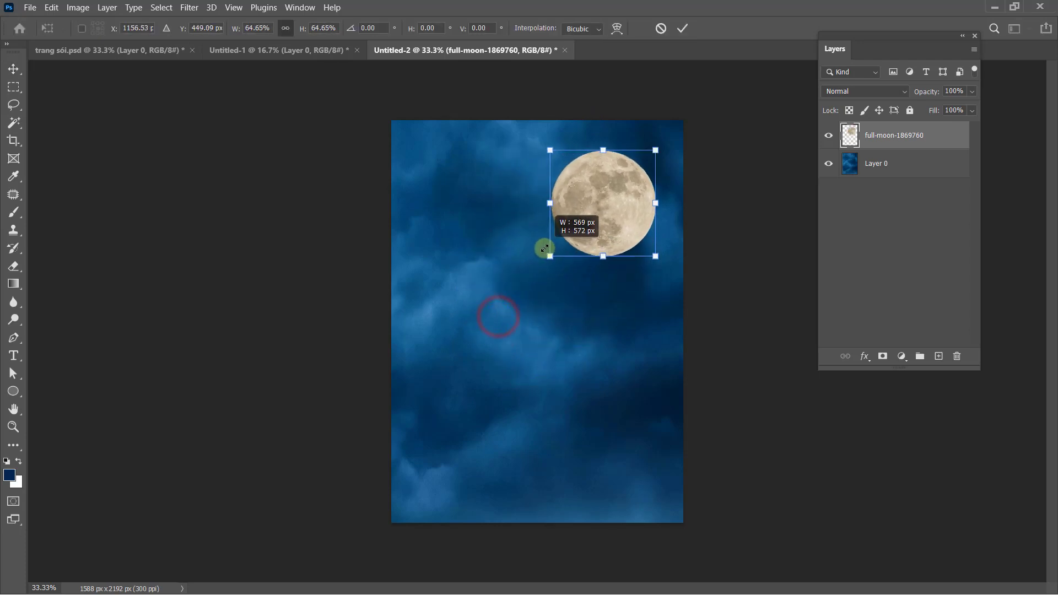
drag(494, 312, 564, 226)
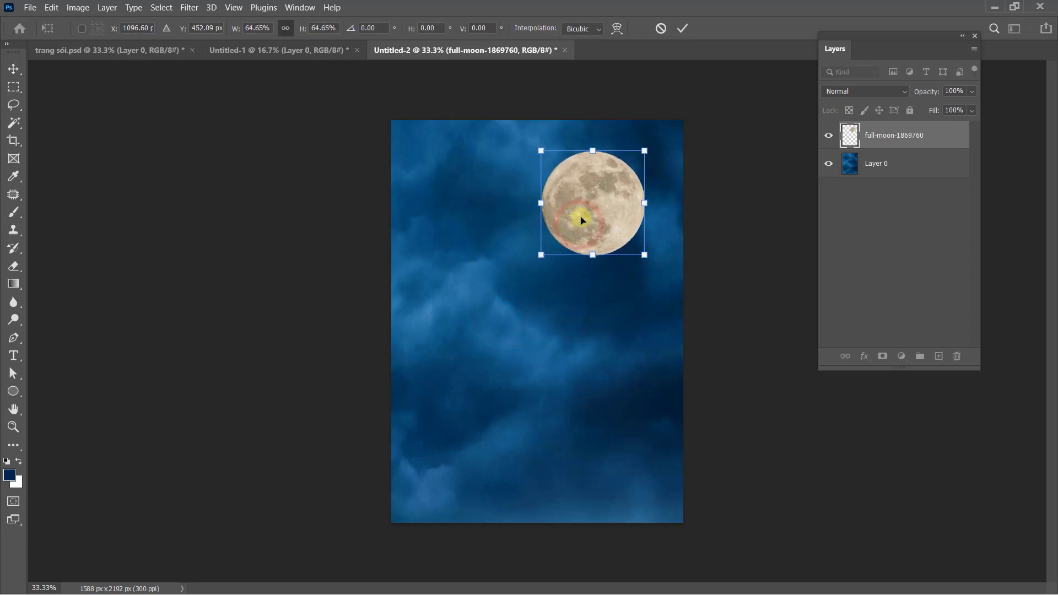
double_click(588, 208)
- Add a NightFromDay.CUBE Color Lookup adjustment above Layer 0 to darken the sky
click(874, 164)
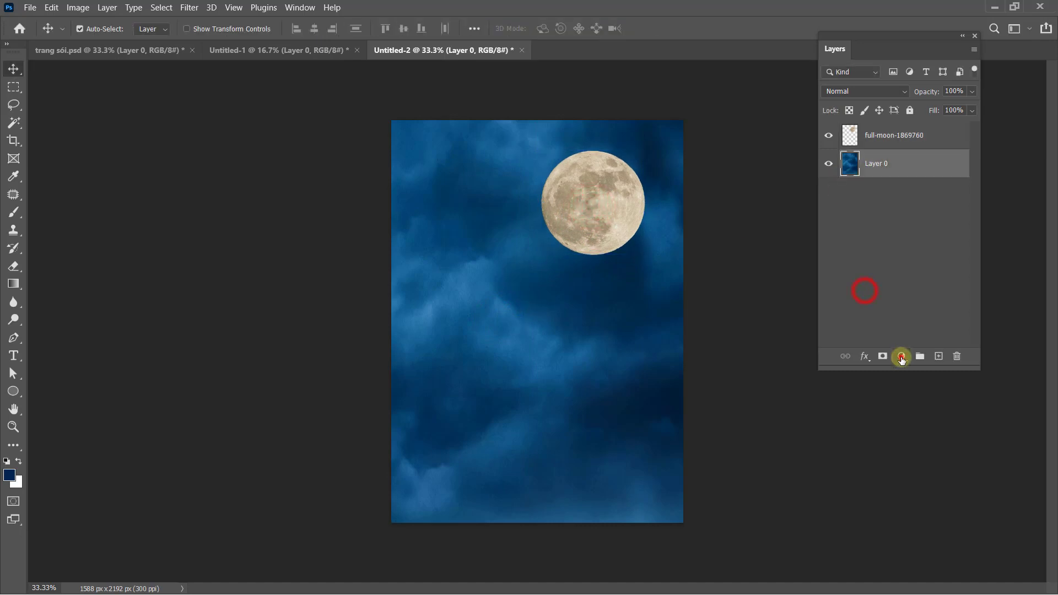
click(901, 356)
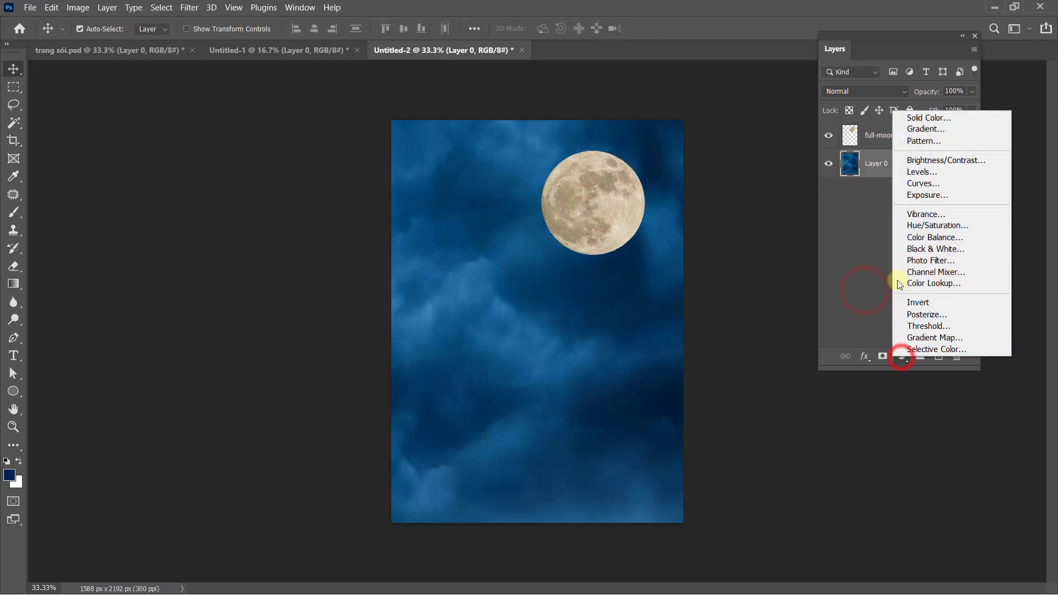
click(927, 283)
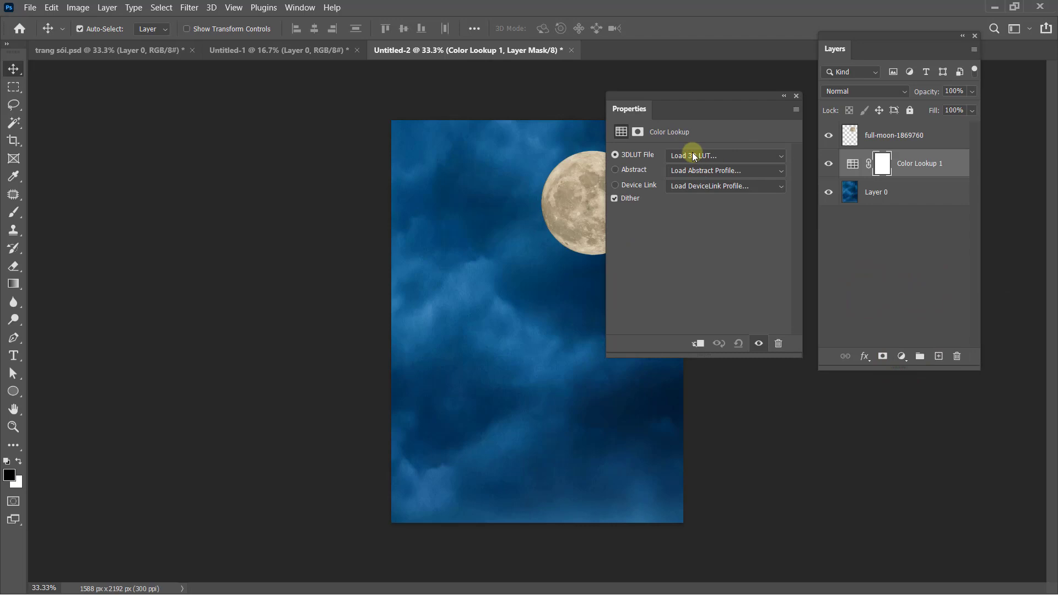
click(693, 156)
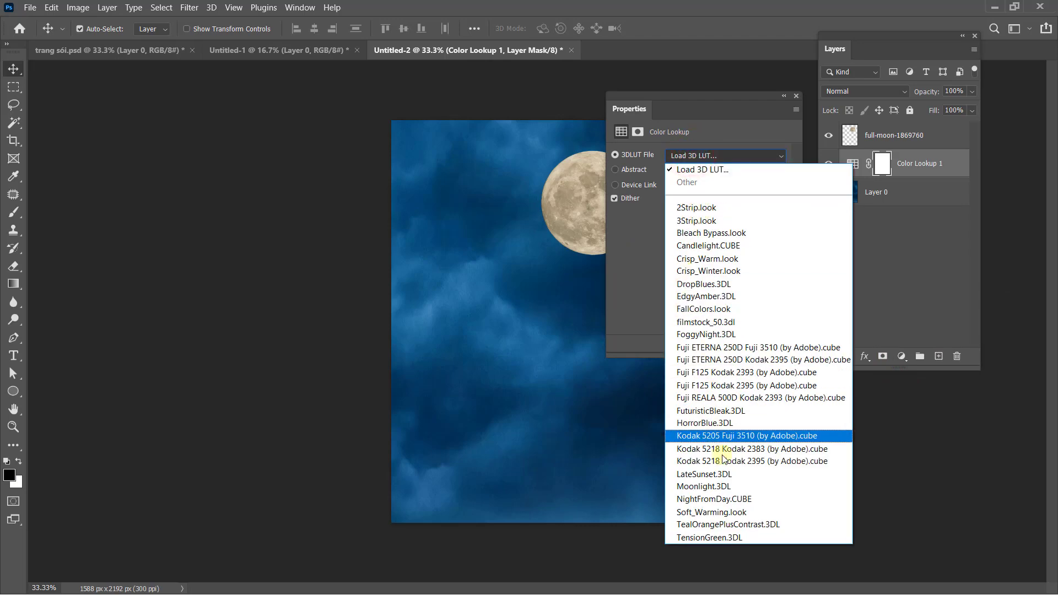
click(722, 500)
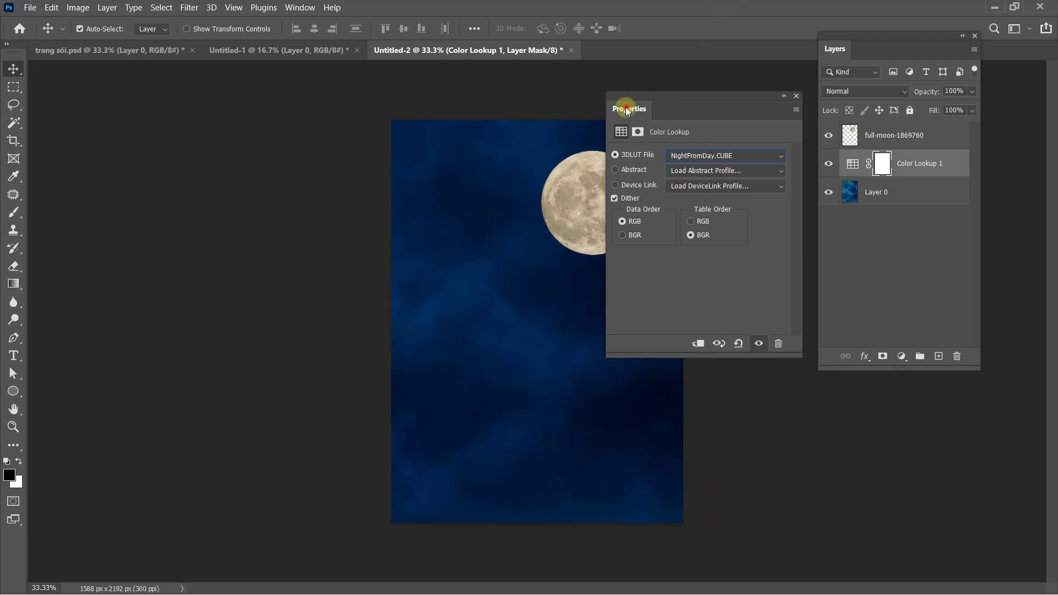
drag(627, 110, 778, 144)
click(888, 192)
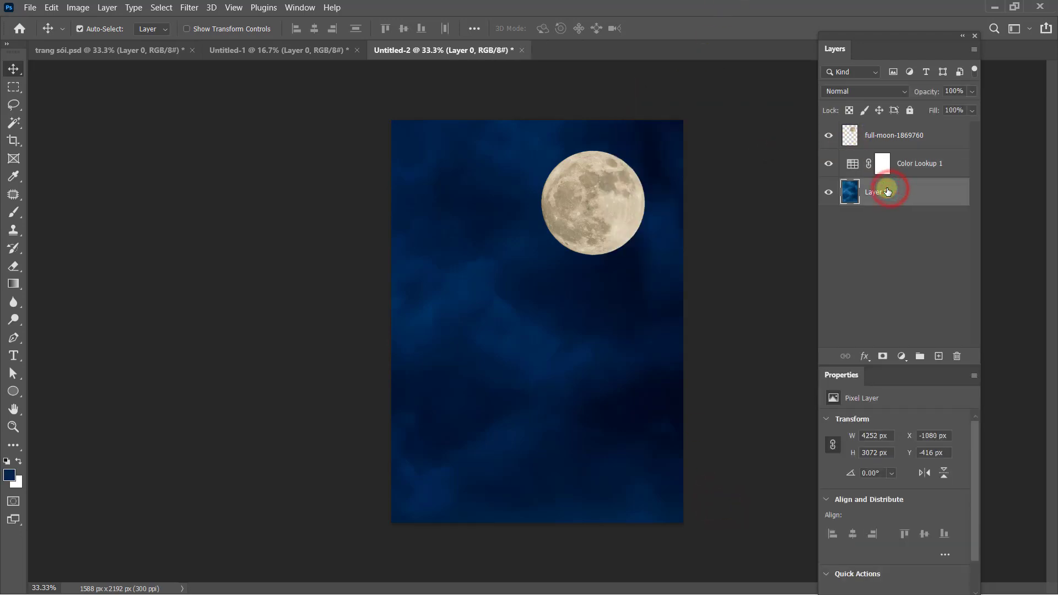
- Darken the sky's midtones with a Levels adjustment
key(ctrl+l)
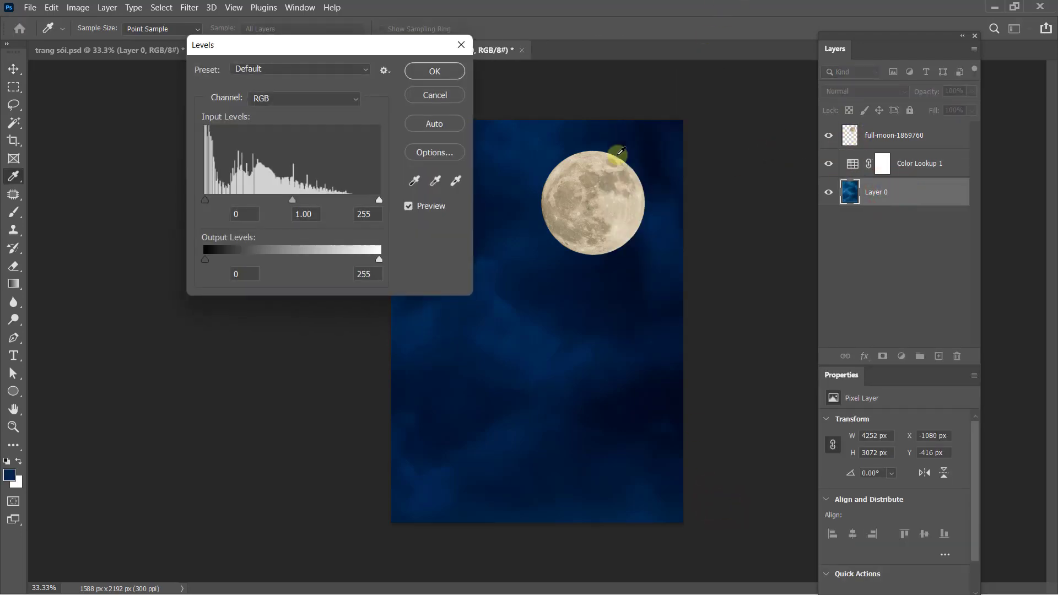
drag(292, 201, 309, 201)
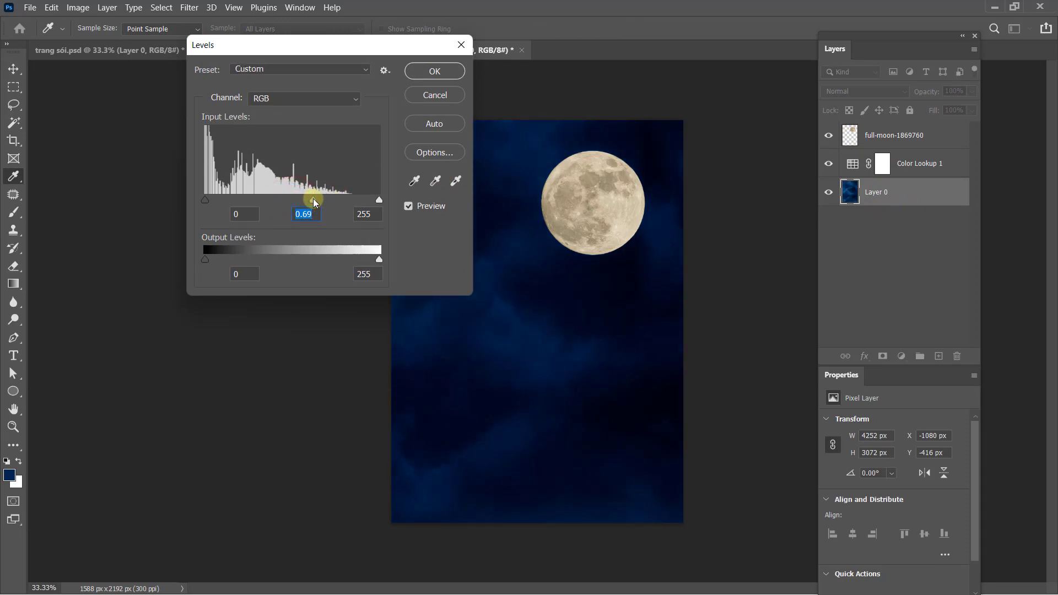
key(Return)
- Shrink the moon slightly to roughly 472 pixels across
click(594, 195)
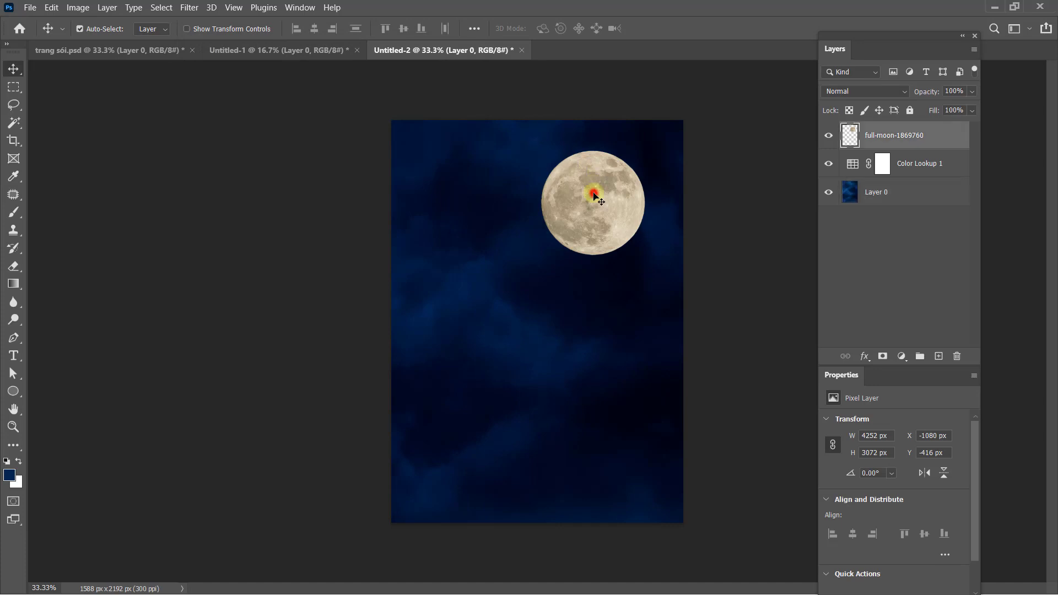
key(ctrl+t)
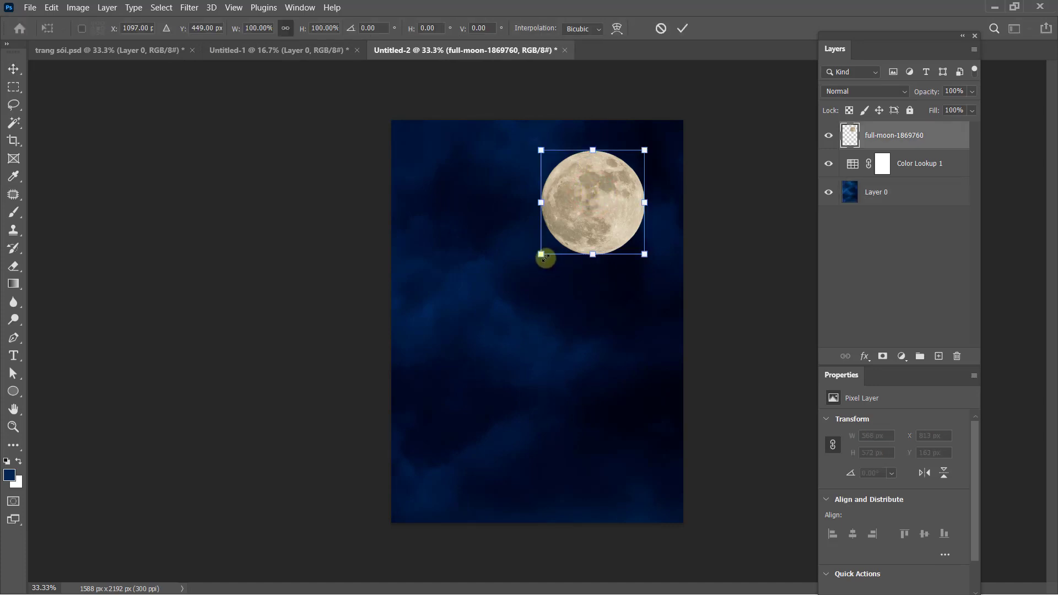
drag(543, 255, 562, 243)
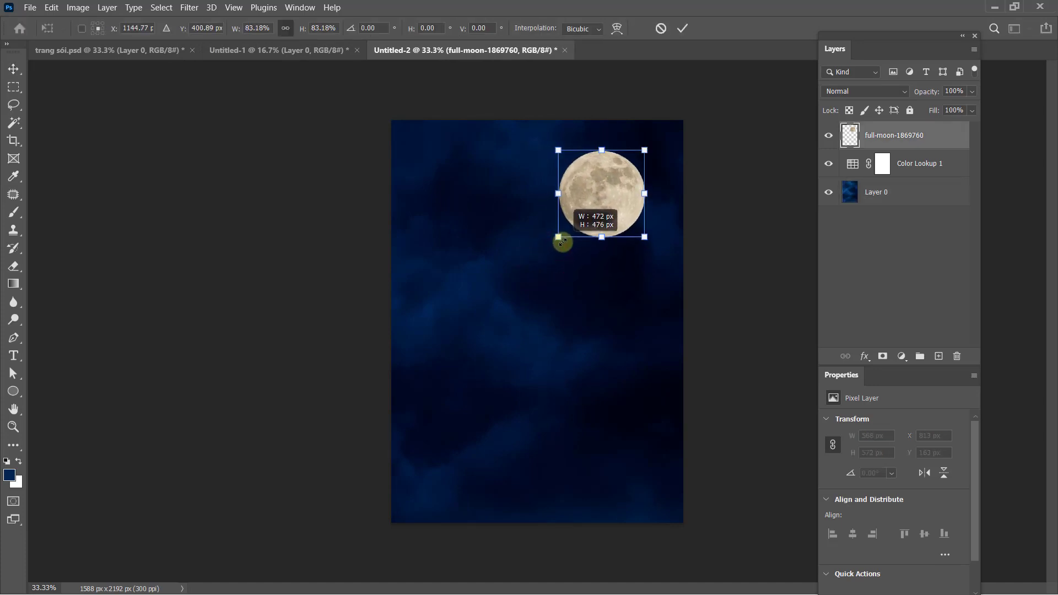
double_click(603, 215)
ctrl+click(896, 139)
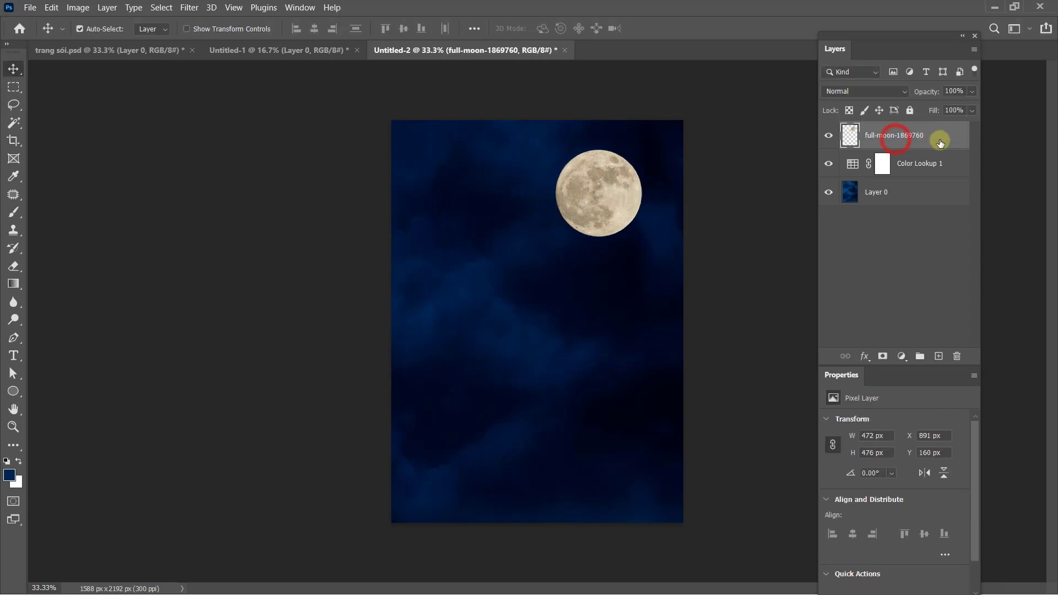
- In the moon's layer style, enable Outer Glow at 29% opacity and turn on Inner Glow
double_click(952, 139)
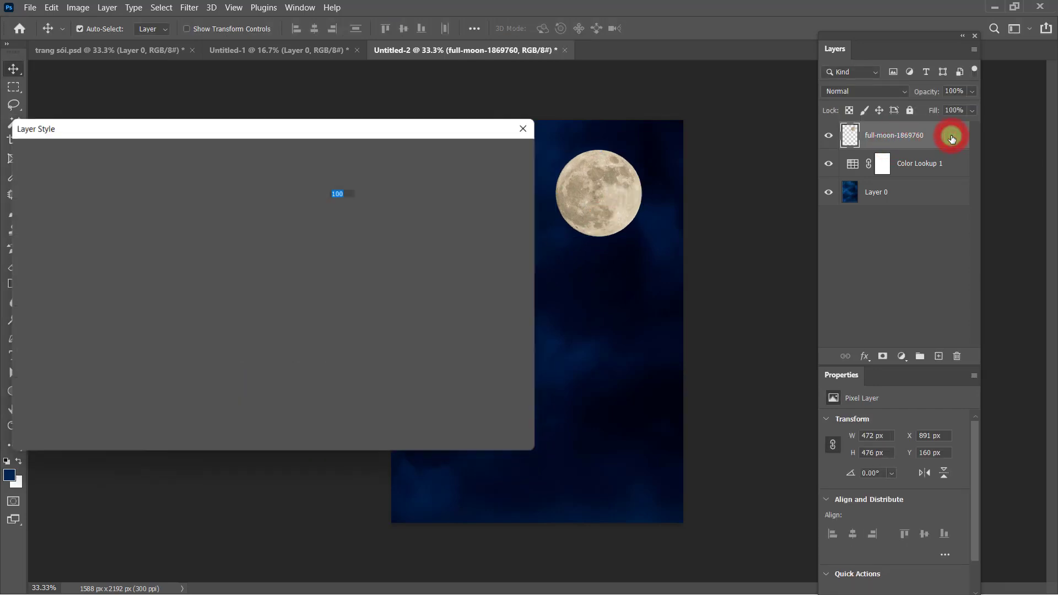
drag(475, 133, 480, 204)
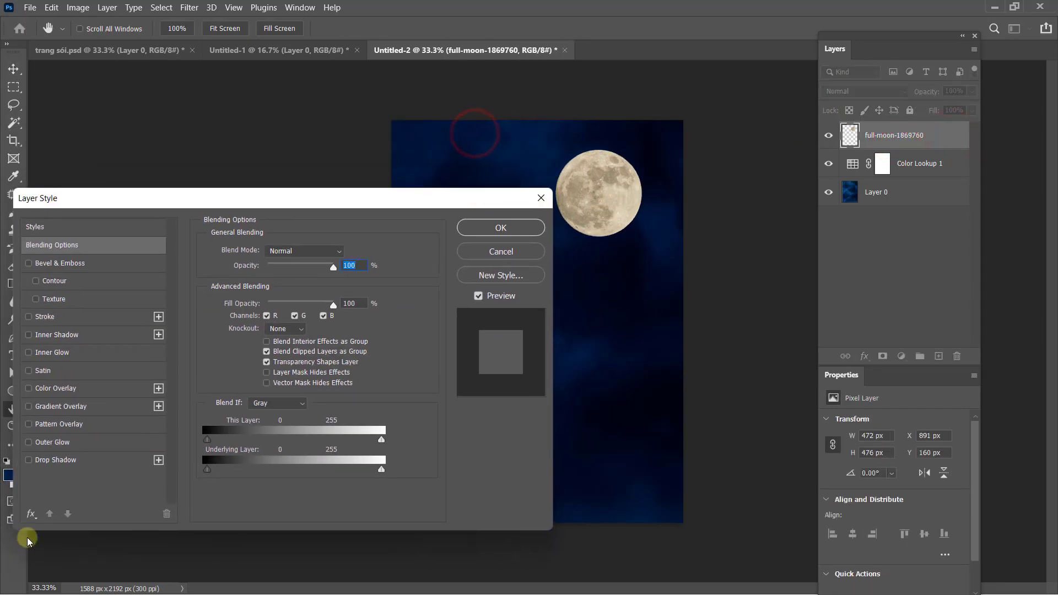
click(43, 443)
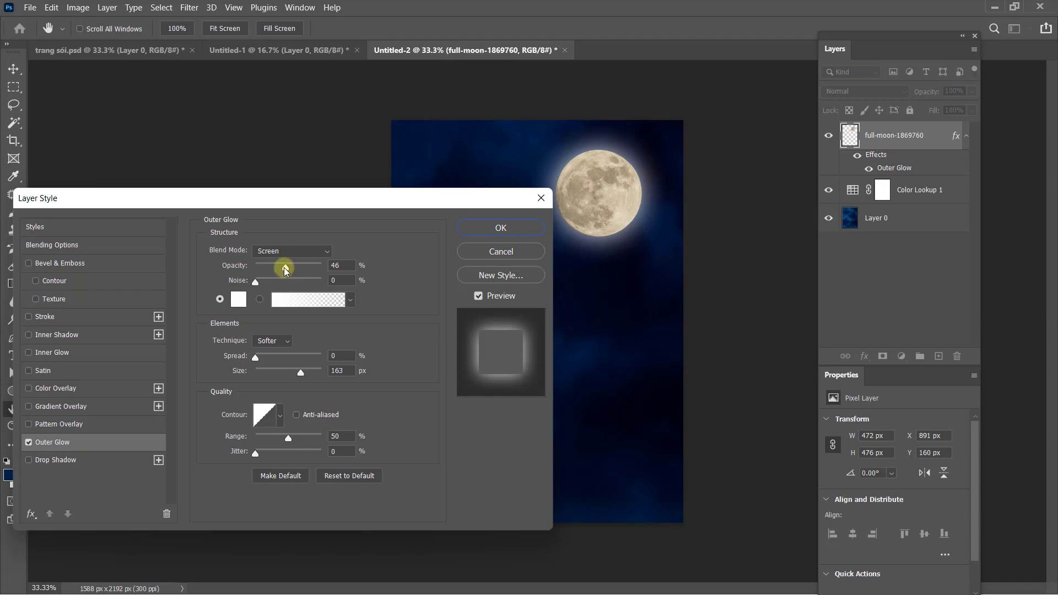
drag(281, 268, 276, 268)
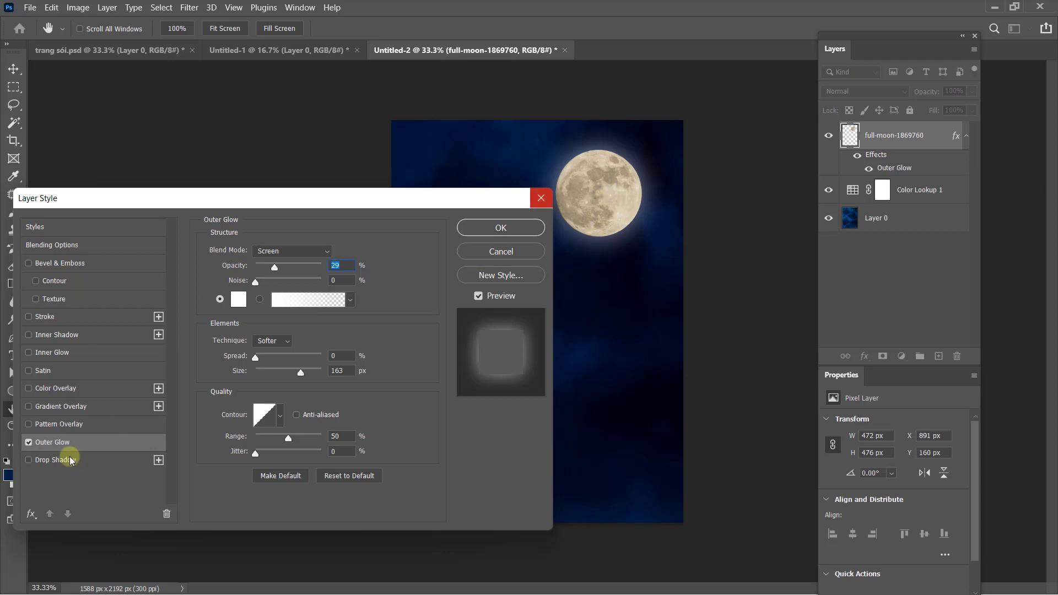
click(28, 353)
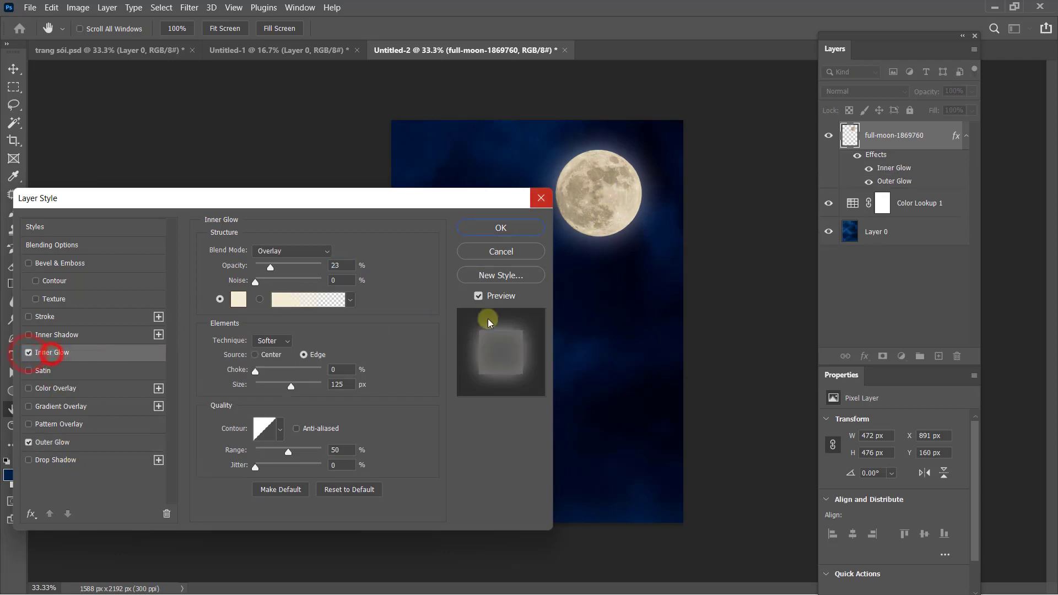
- Set the moon's Inner Glow to white, 79% opacity and 250 px size
click(240, 301)
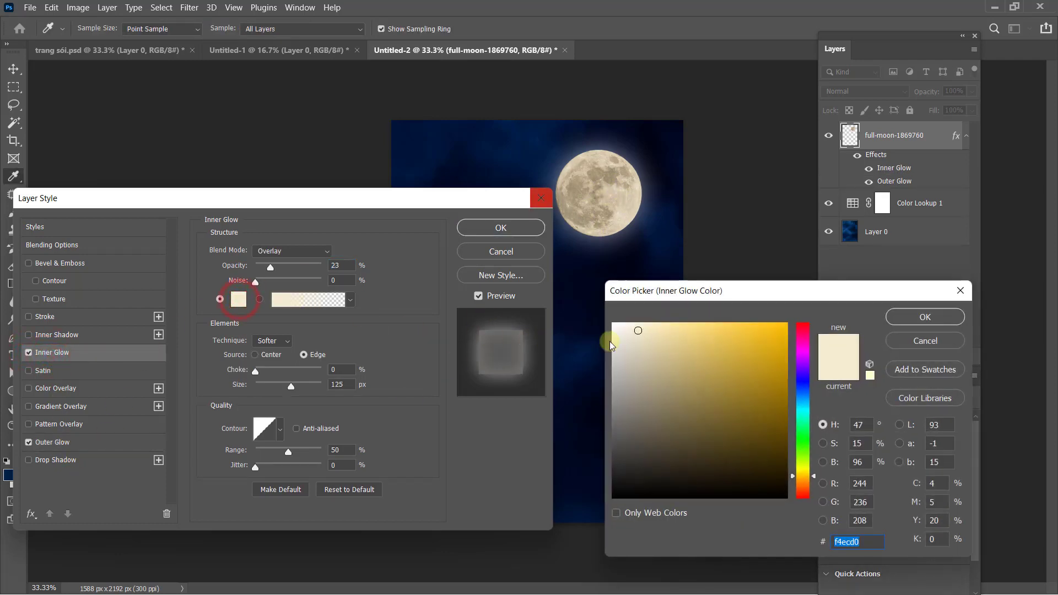
click(614, 325)
click(893, 316)
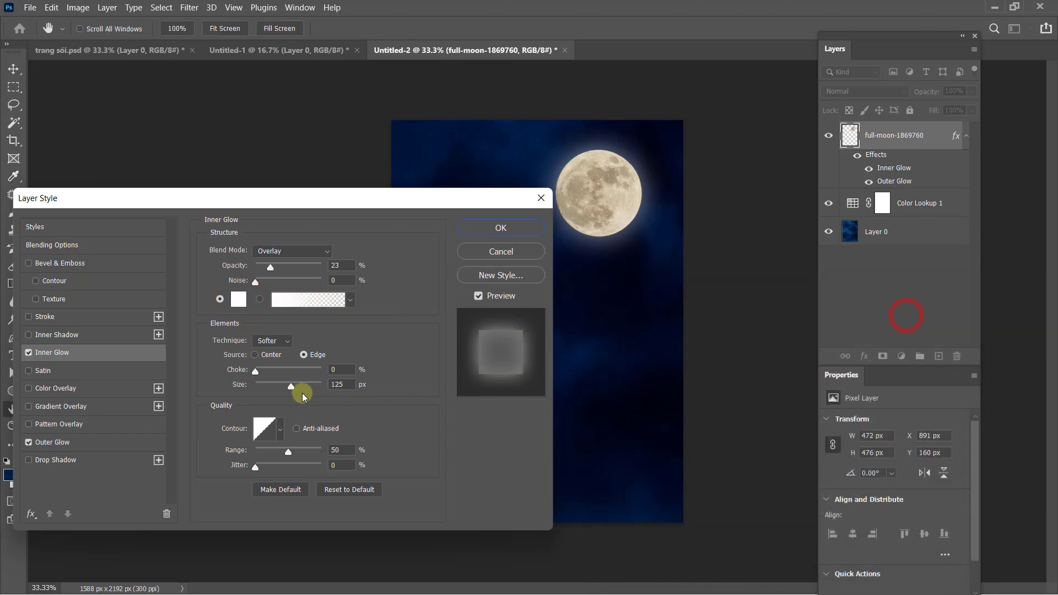
drag(270, 385, 278, 385)
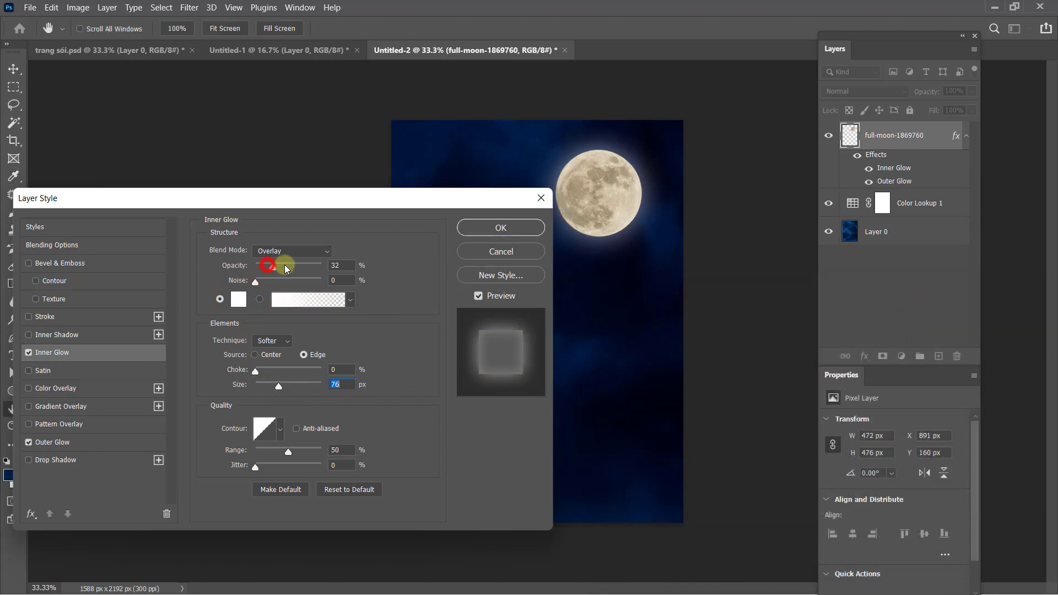
mouse_move(286, 268)
mouse_down()
mouse_move(319, 270)
mouse_move(308, 269)
mouse_up()
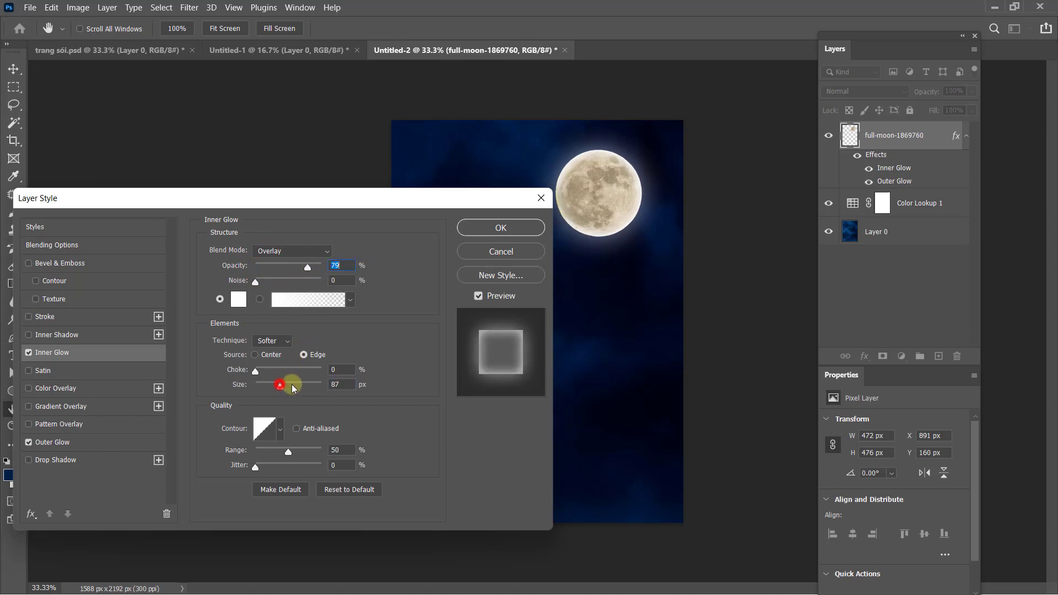
drag(293, 387, 321, 389)
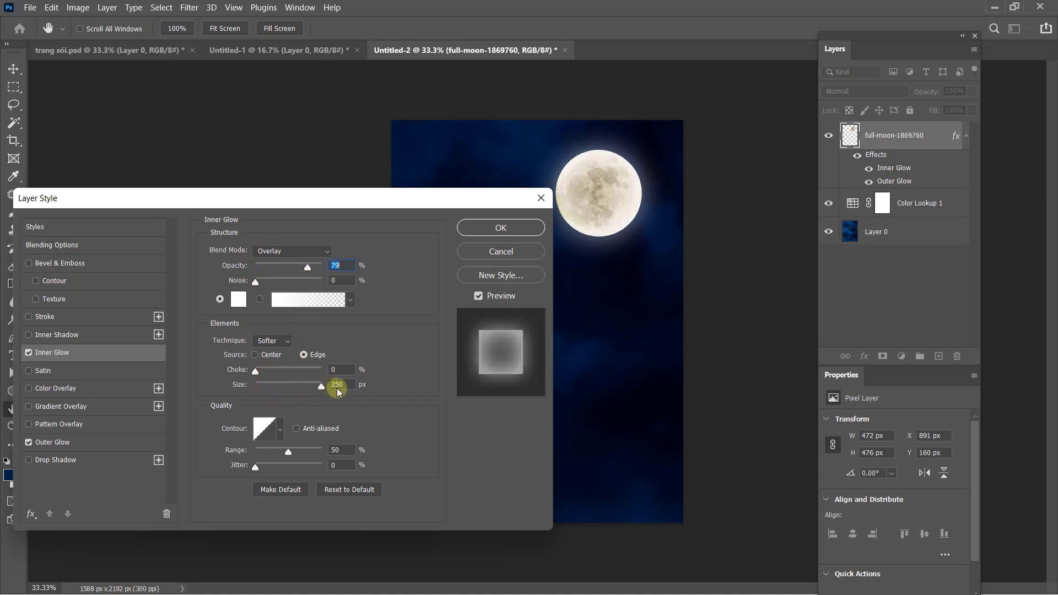
drag(323, 392, 323, 391)
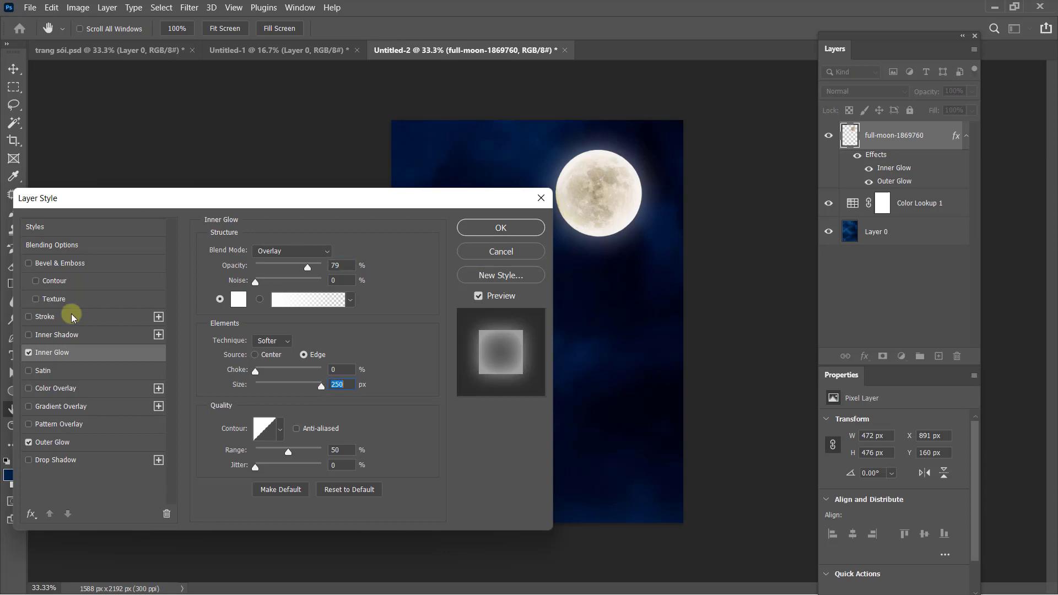
- Add a blue Color Overlay to the moon
click(28, 389)
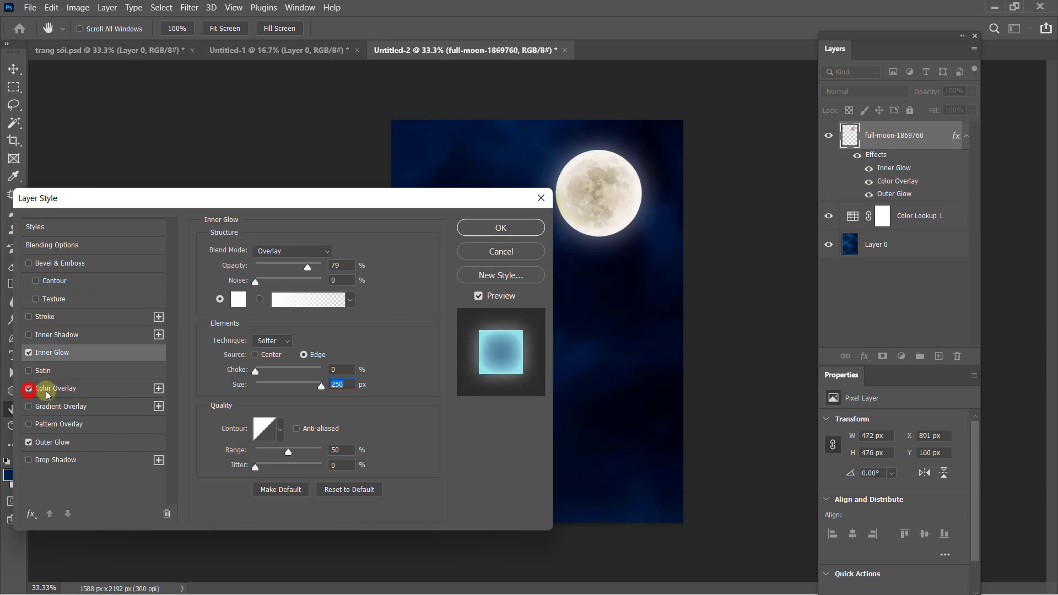
click(351, 257)
click(744, 359)
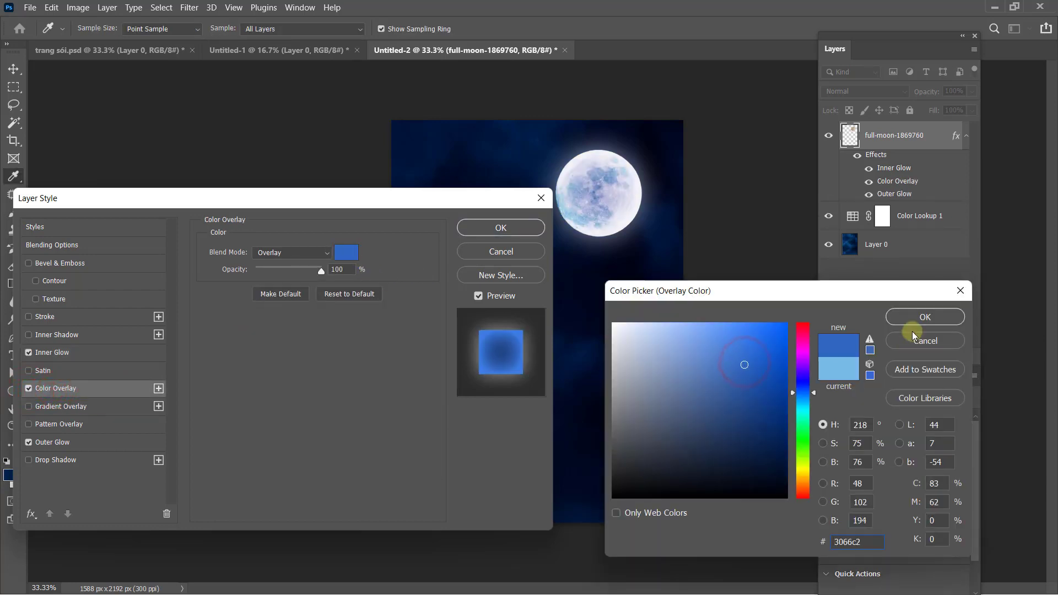
click(912, 316)
drag(492, 204, 512, 254)
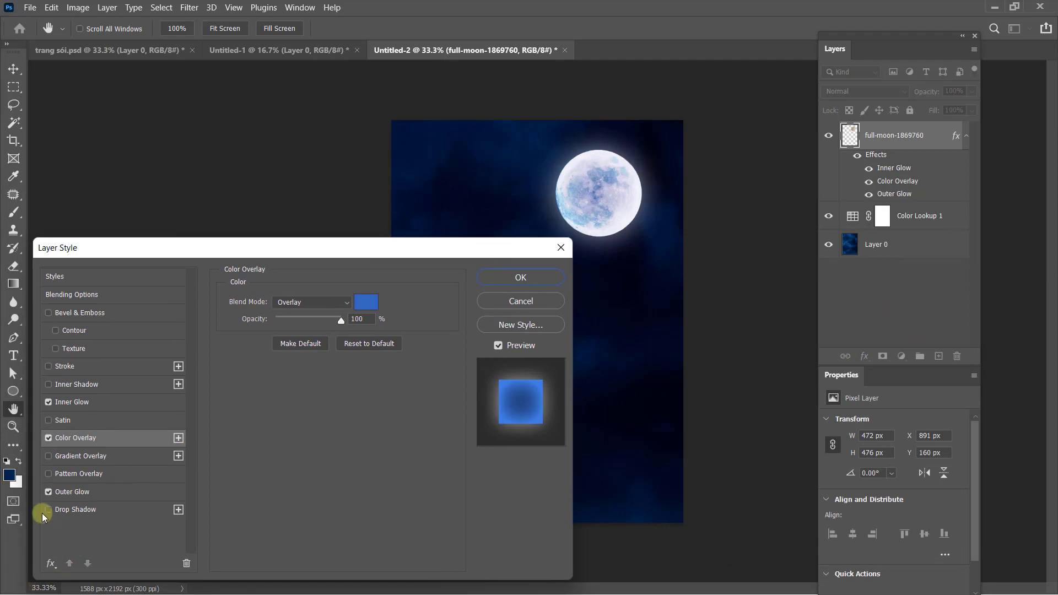
- Add a blue Color Dodge drop shadow (Distance 0, Spread 29%, Size 125), re-enable Outer Glow, and apply
click(76, 510)
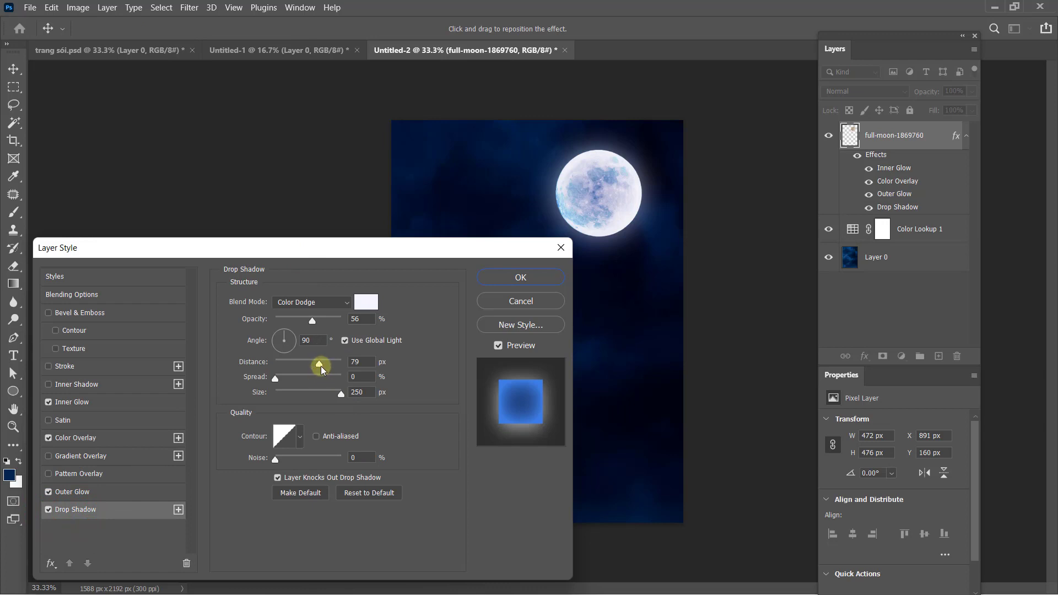
drag(317, 368, 285, 368)
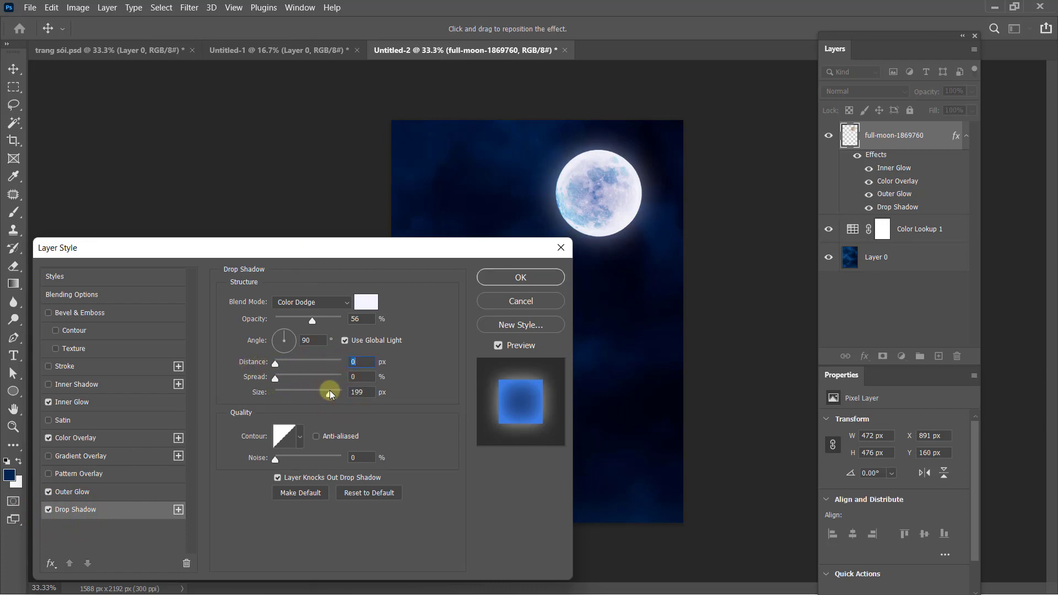
drag(331, 393, 318, 393)
click(367, 303)
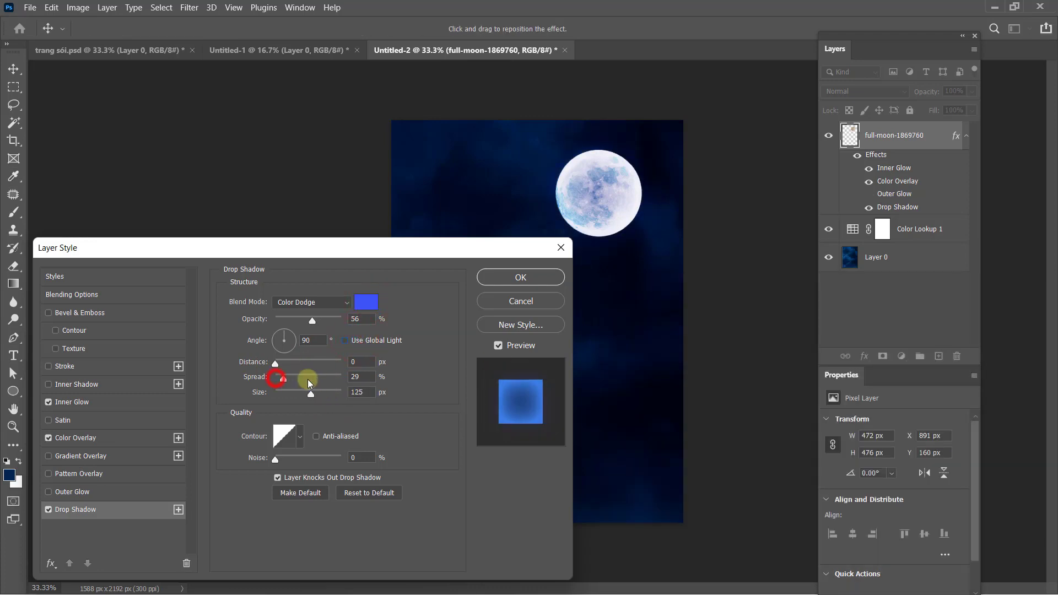
mouse_move(320, 380)
mouse_down()
mouse_move(296, 380)
mouse_move(329, 393)
mouse_up()
click(66, 492)
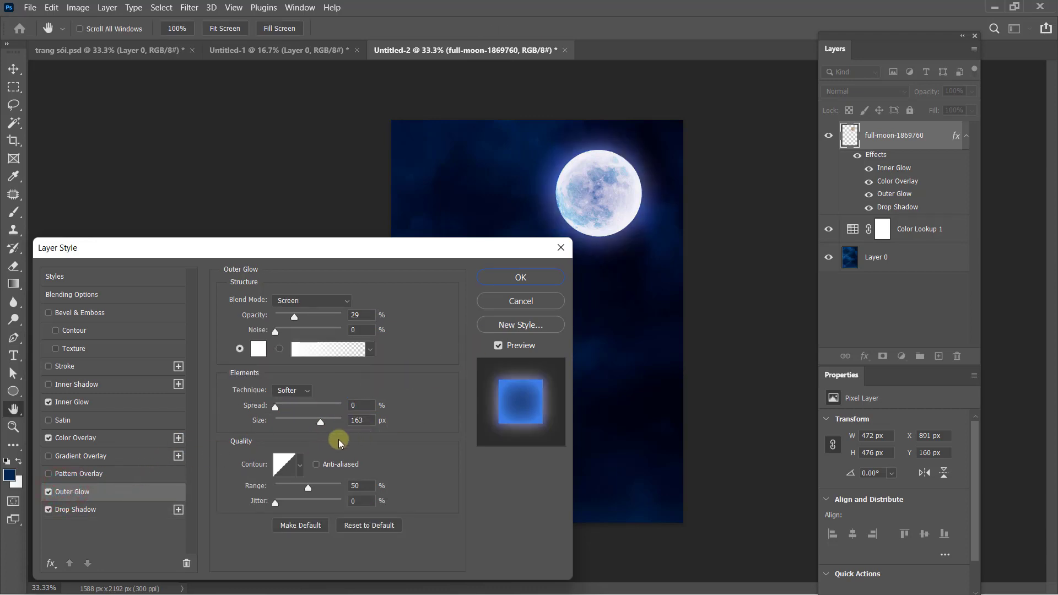
click(925, 310)
click(543, 274)
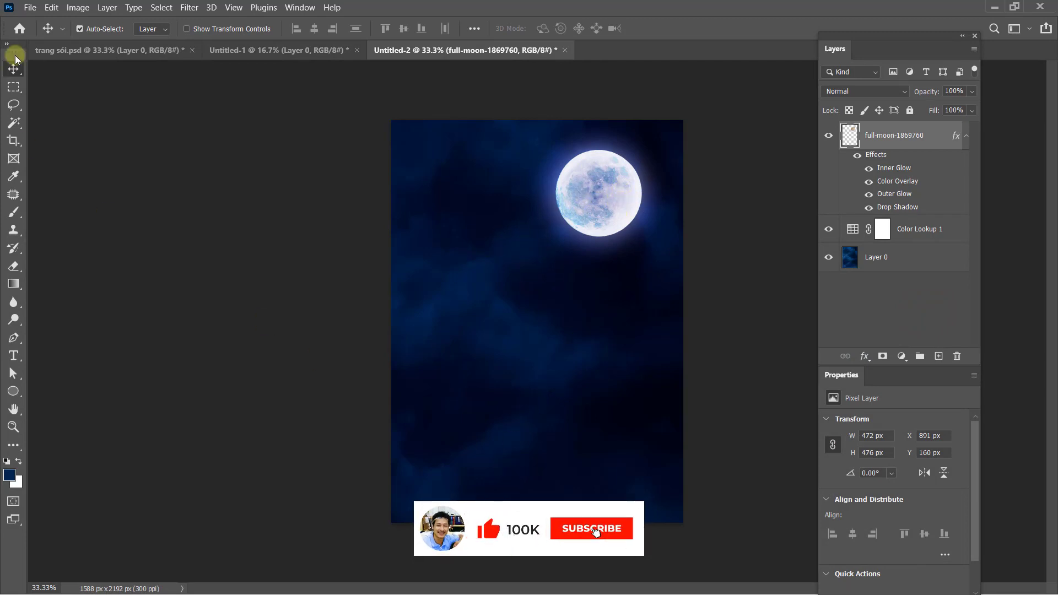
- On a new layer, lasso a mountain shape along the bottom and fill it with black
click(966, 135)
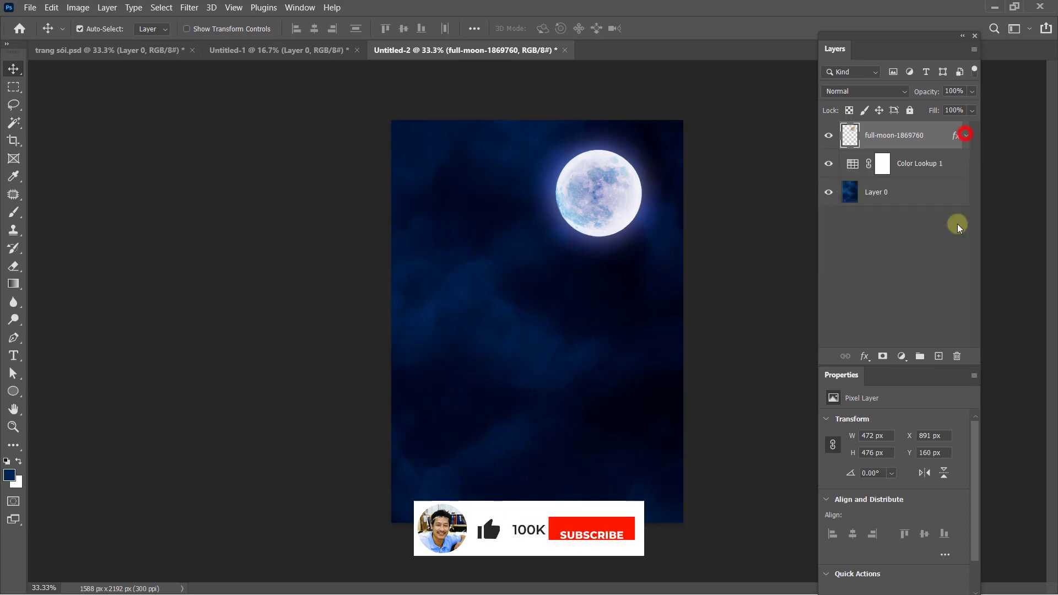
click(938, 356)
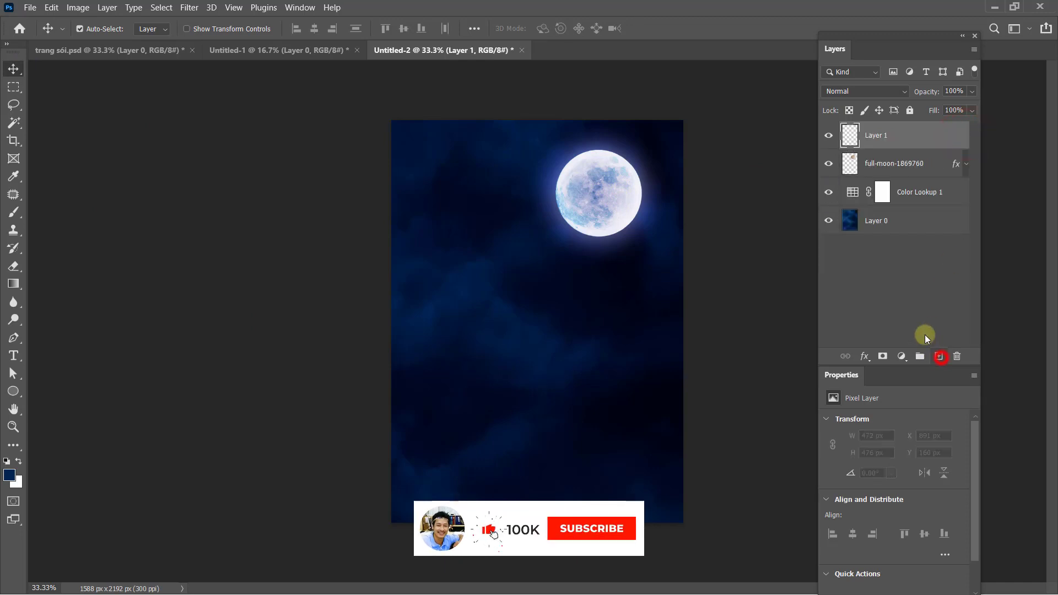
click(14, 105)
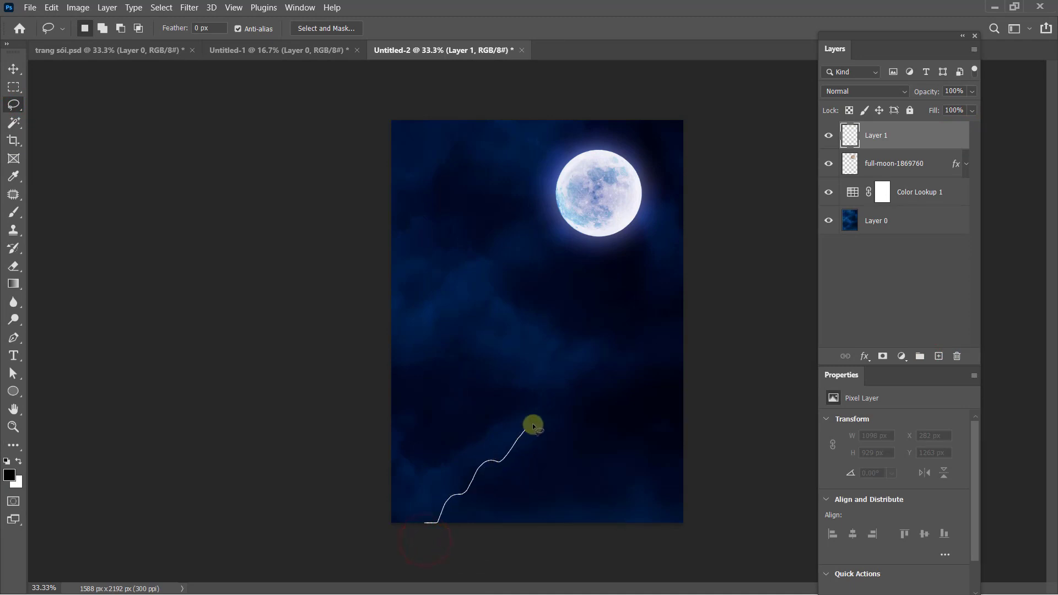
drag(654, 522, 670, 568)
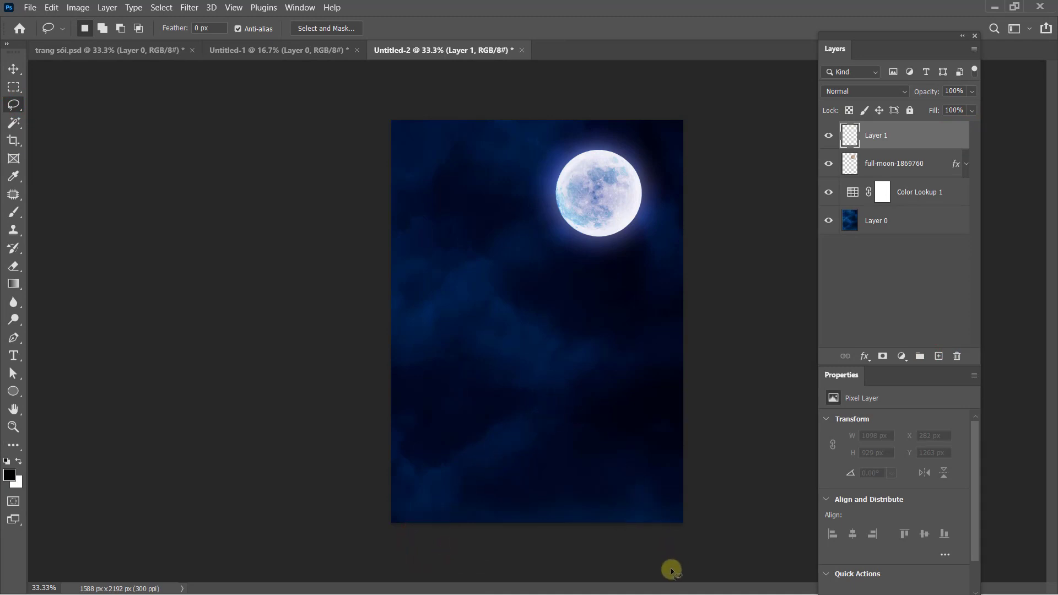
key(alt+BackSpace)
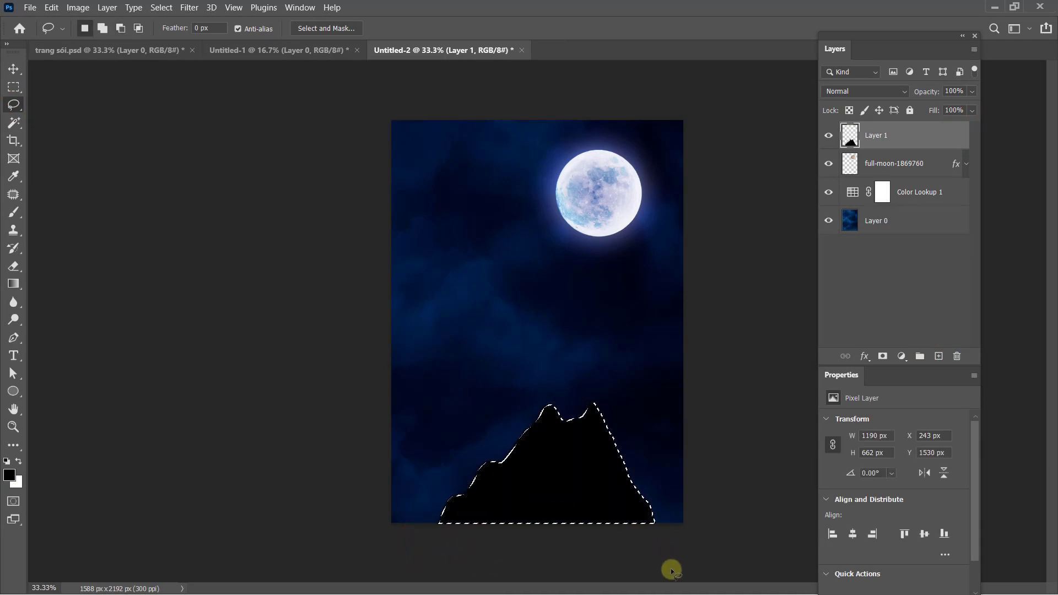
key(ctrl+d)
key(v)
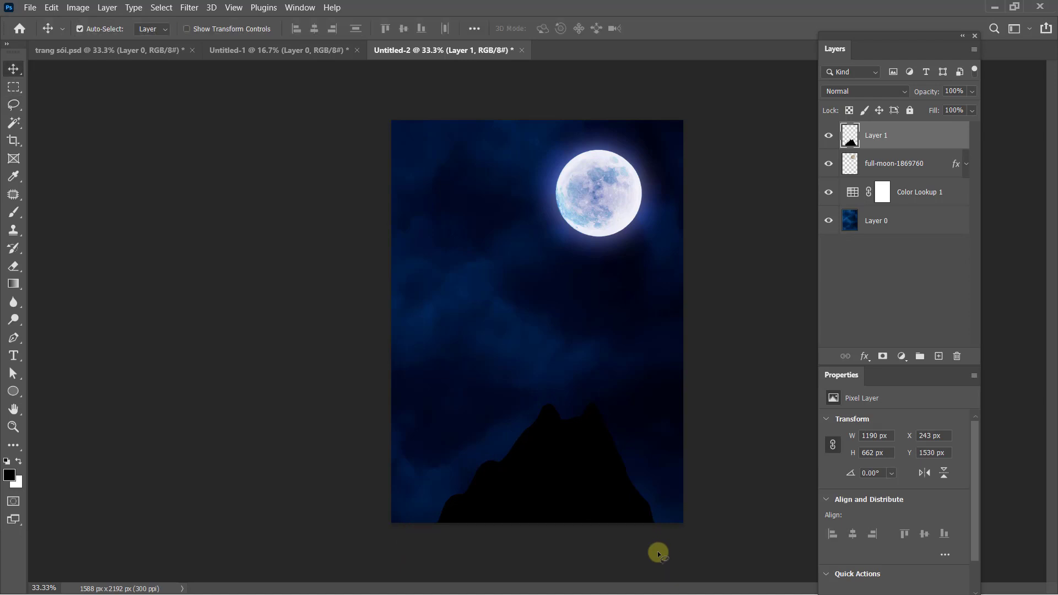
click(29, 7)
- Place the howling wolf PNG into the scene as an embedded layer
click(265, 151)
click(29, 7)
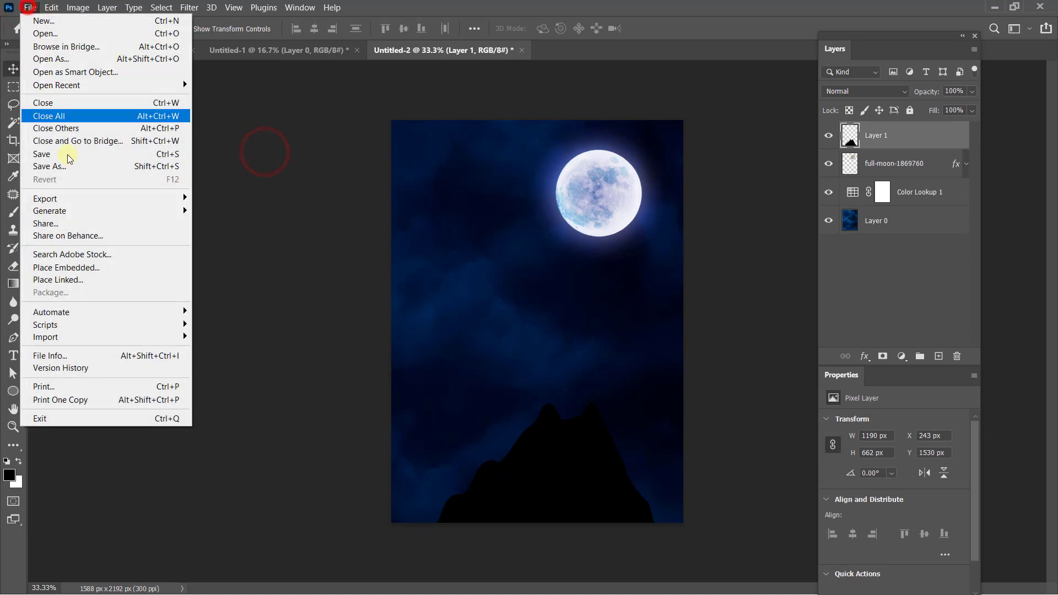
click(75, 268)
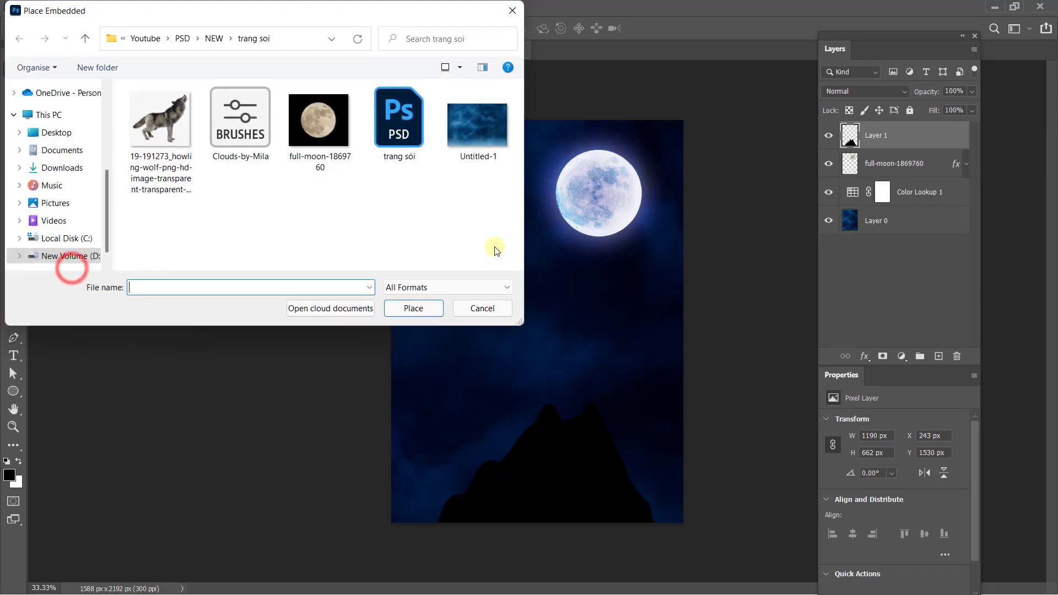
click(165, 115)
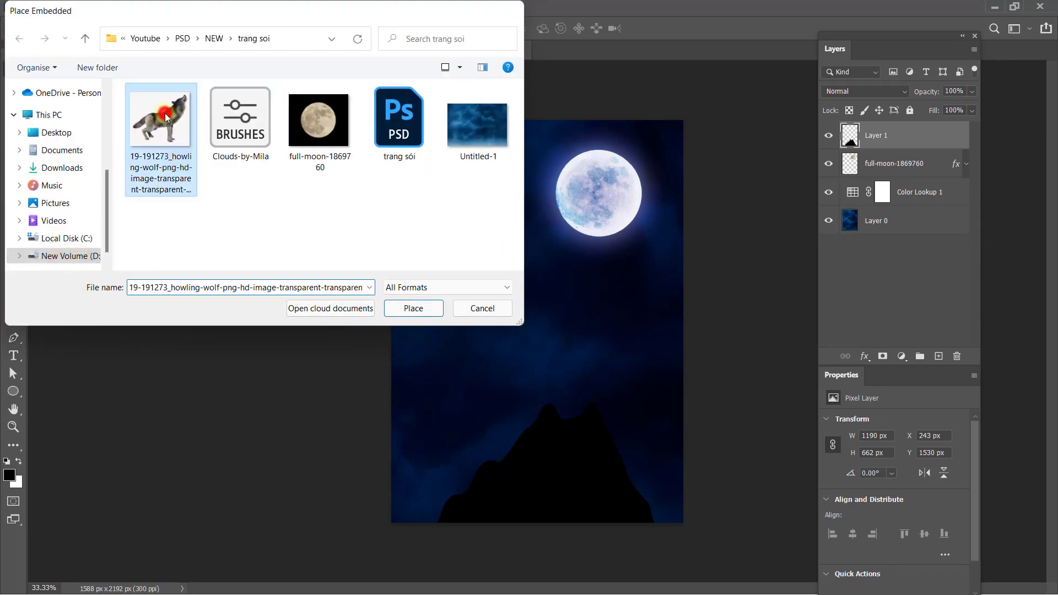
double_click(165, 115)
double_click(495, 296)
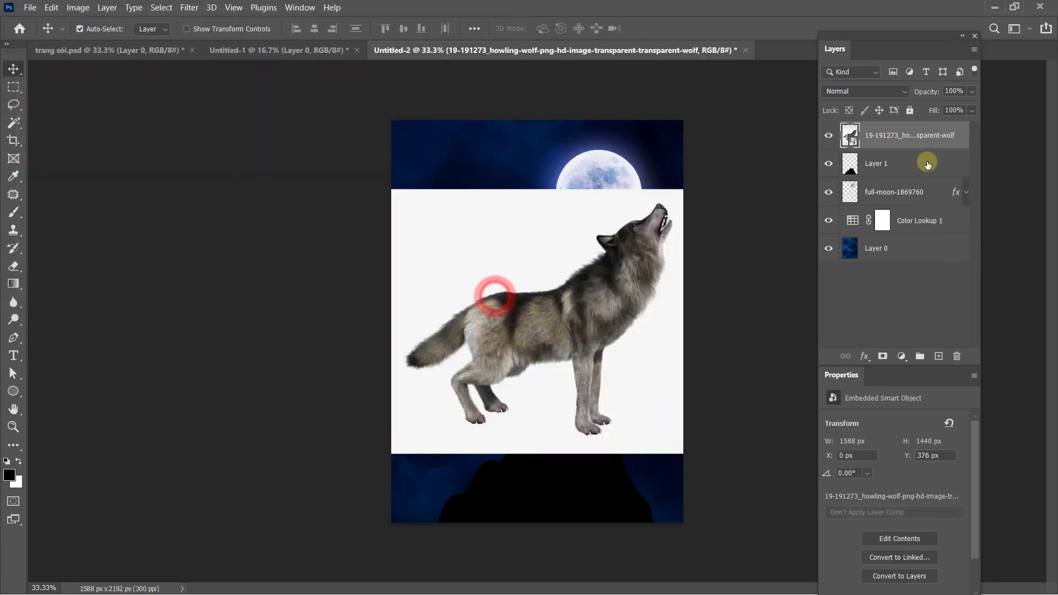
- Rasterize the wolf layer, scale it to about 82%, and select the wolf with Select Subject
right_click(912, 138)
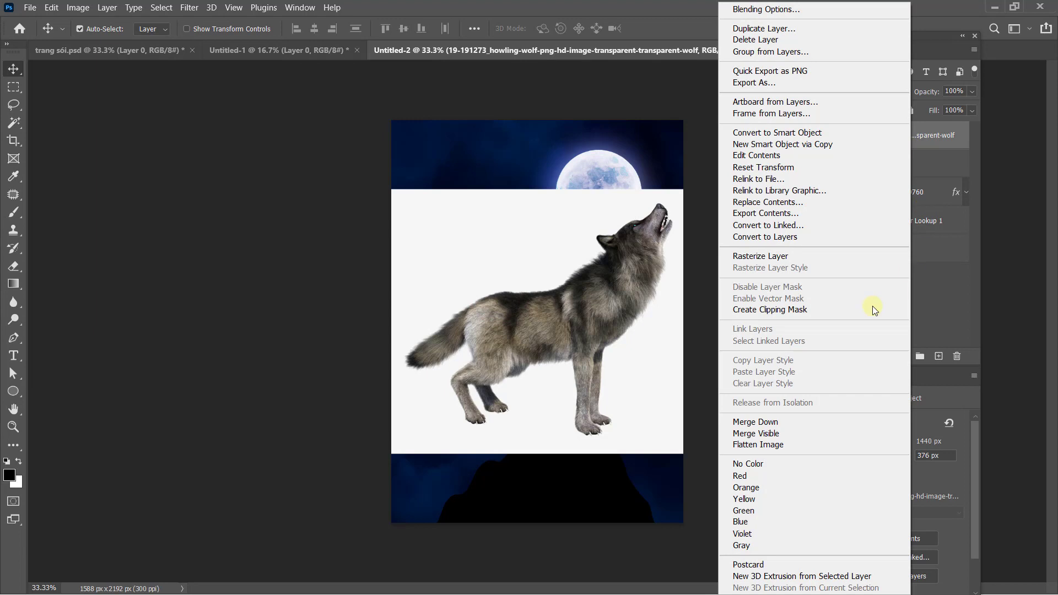
click(754, 257)
key(ctrl+t)
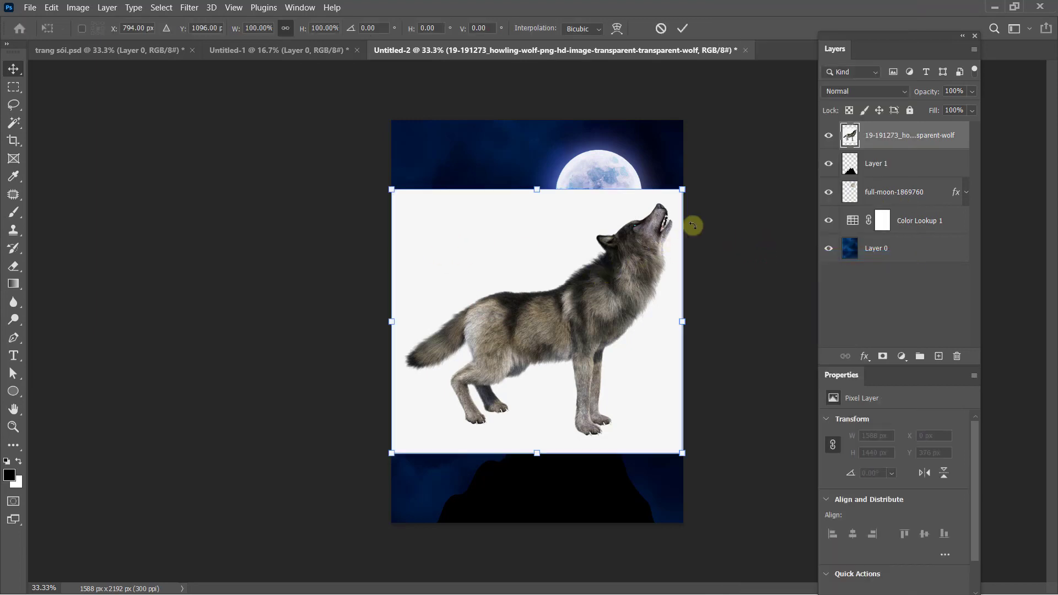
drag(683, 190, 657, 212)
key(Return)
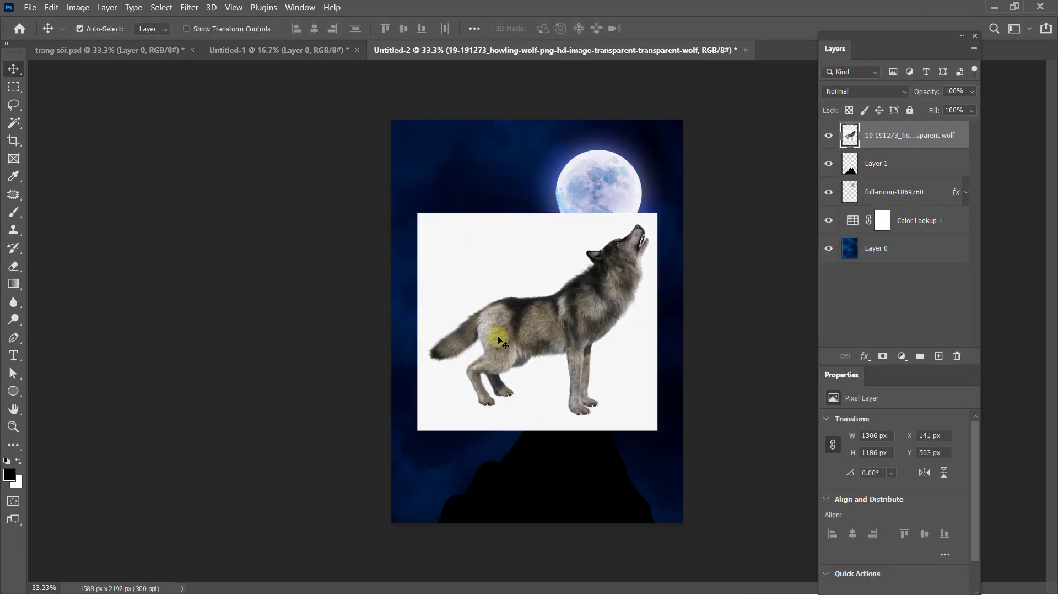
click(161, 8)
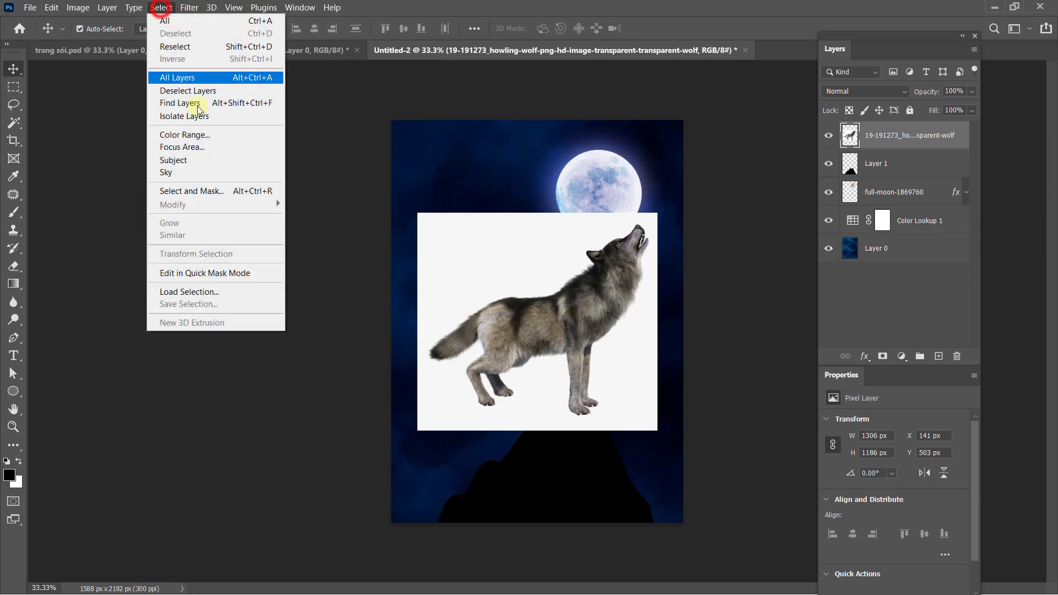
click(217, 160)
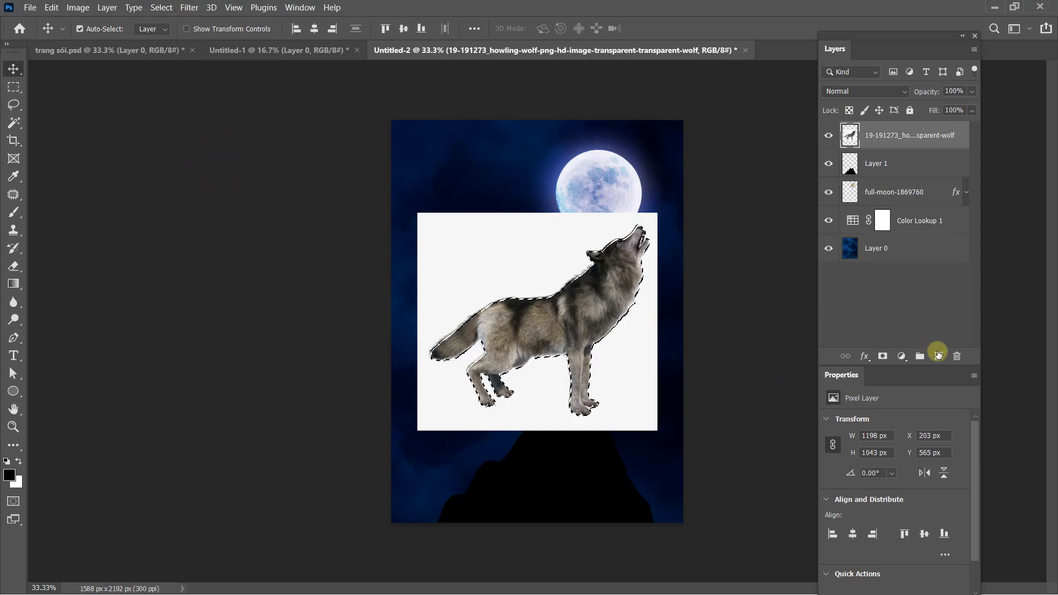
- Fill the wolf selection with black on a new layer and hide the original wolf photo
click(937, 357)
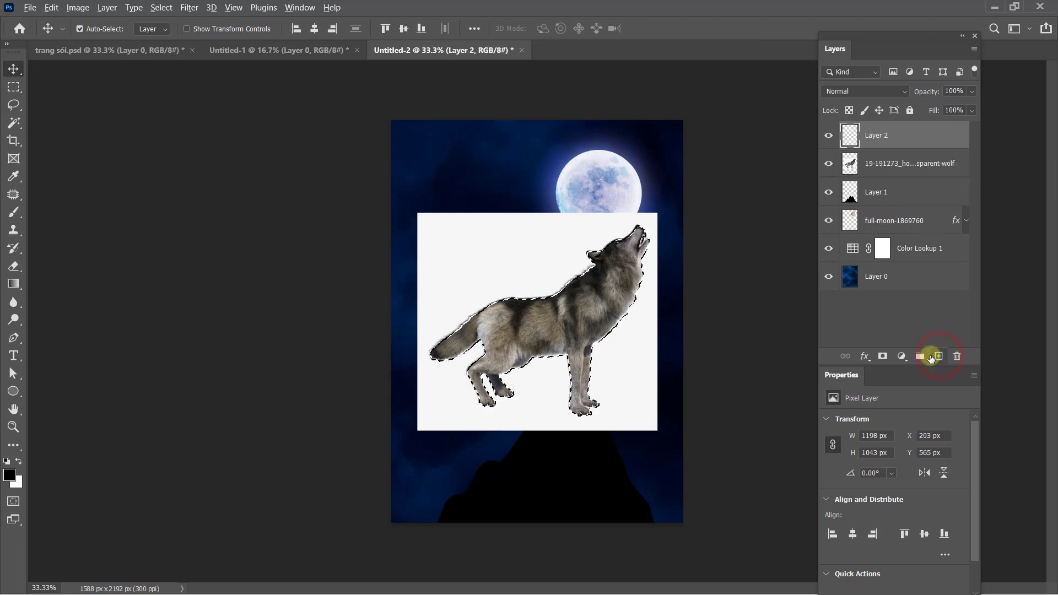
key(alt+BackSpace)
key(ctrl+d)
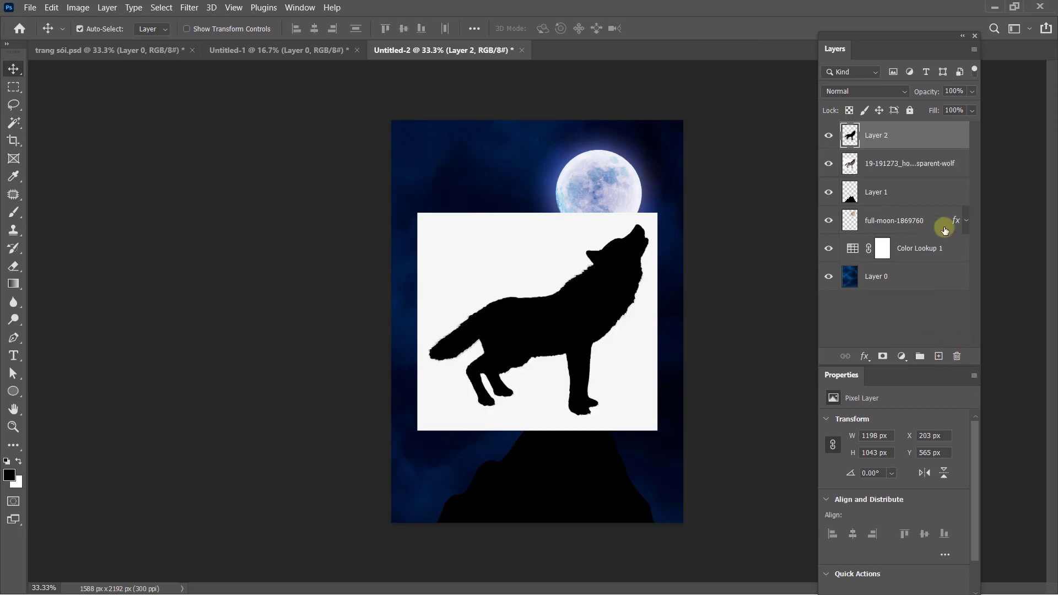
click(831, 165)
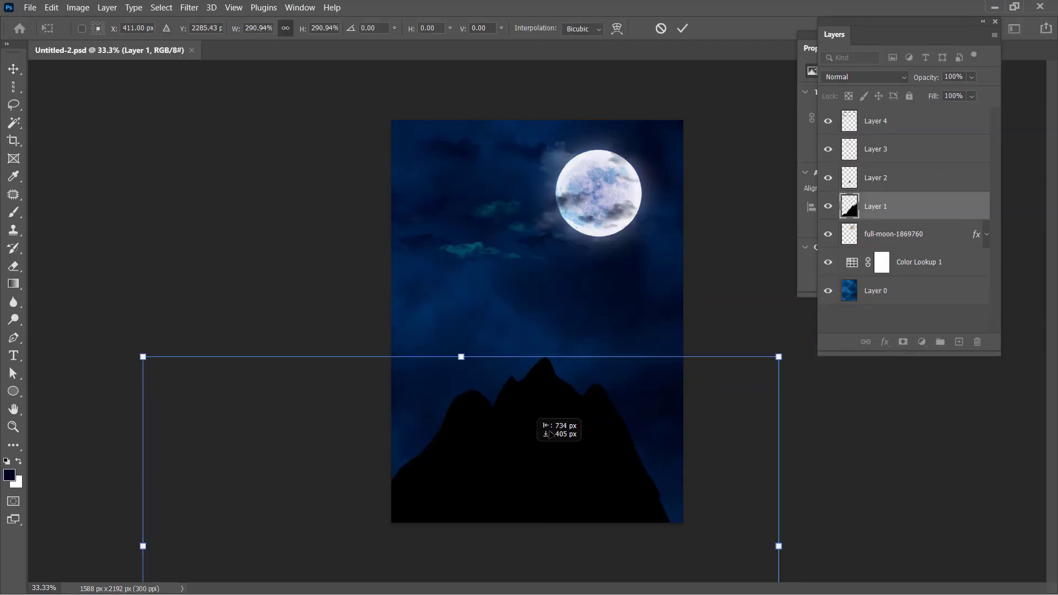
- Move the mountain lower-left and set the wolf silhouette on its peak
drag(550, 434, 656, 406)
key(Return)
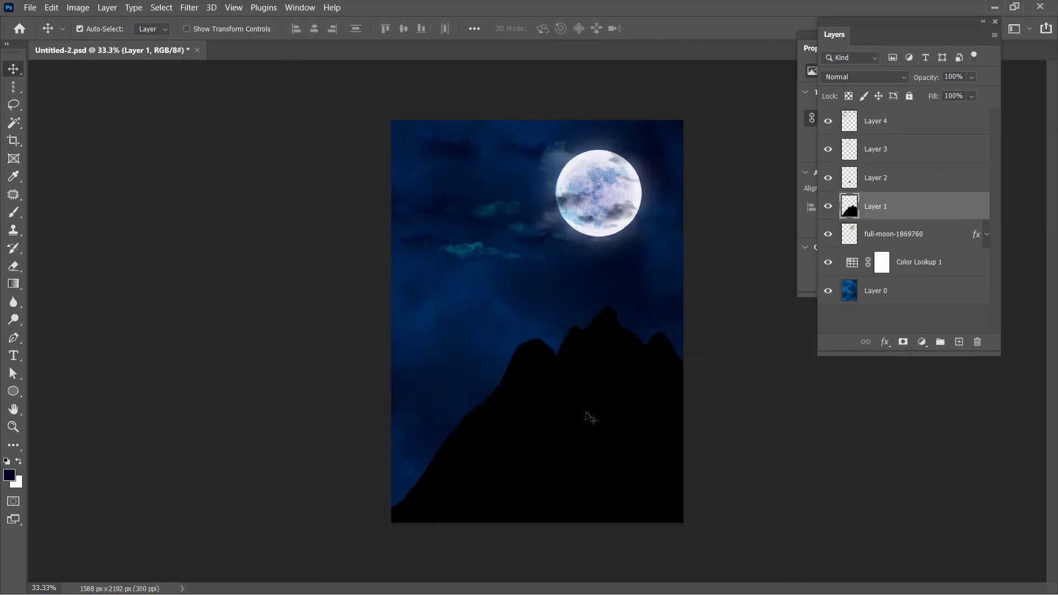
drag(590, 420, 477, 524)
mouse_move(548, 407)
mouse_down()
mouse_move(447, 393)
mouse_move(524, 283)
mouse_up()
- Enlarge the wolf silhouette and move wolf and mountain together into final position
key(ctrl+t)
drag(496, 319, 465, 332)
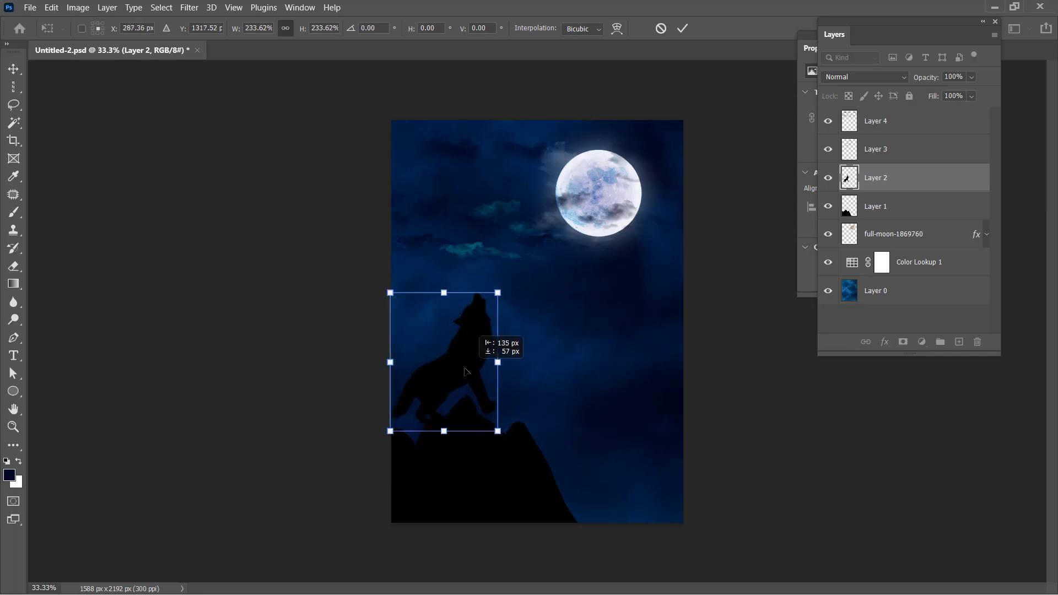
key(Return)
drag(475, 468, 487, 480)
drag(468, 353, 473, 385)
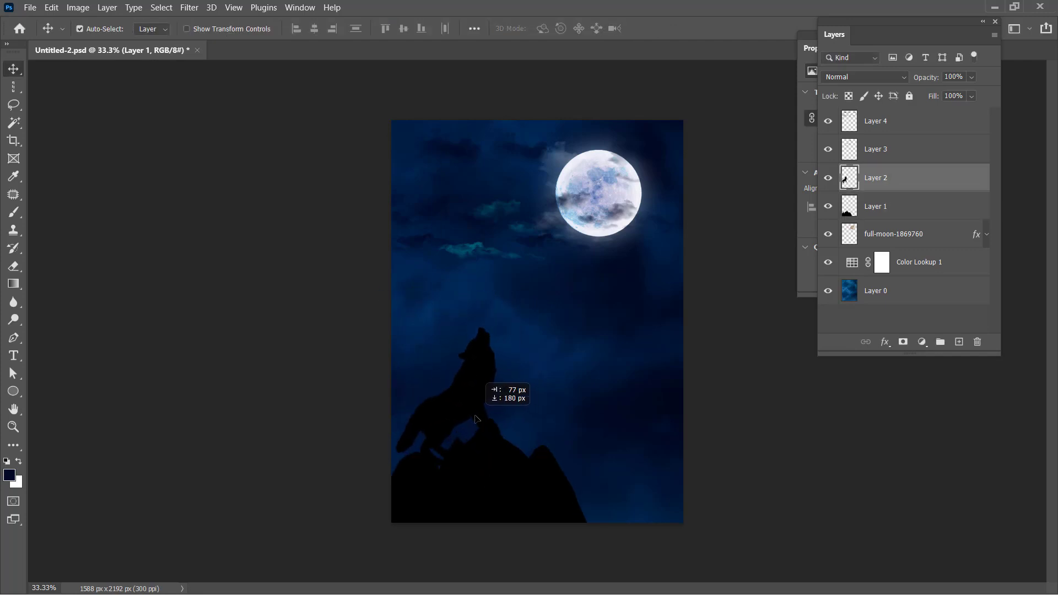
shift+click(513, 493)
mouse_move(514, 493)
mouse_down()
mouse_move(550, 473)
mouse_move(542, 495)
mouse_up()
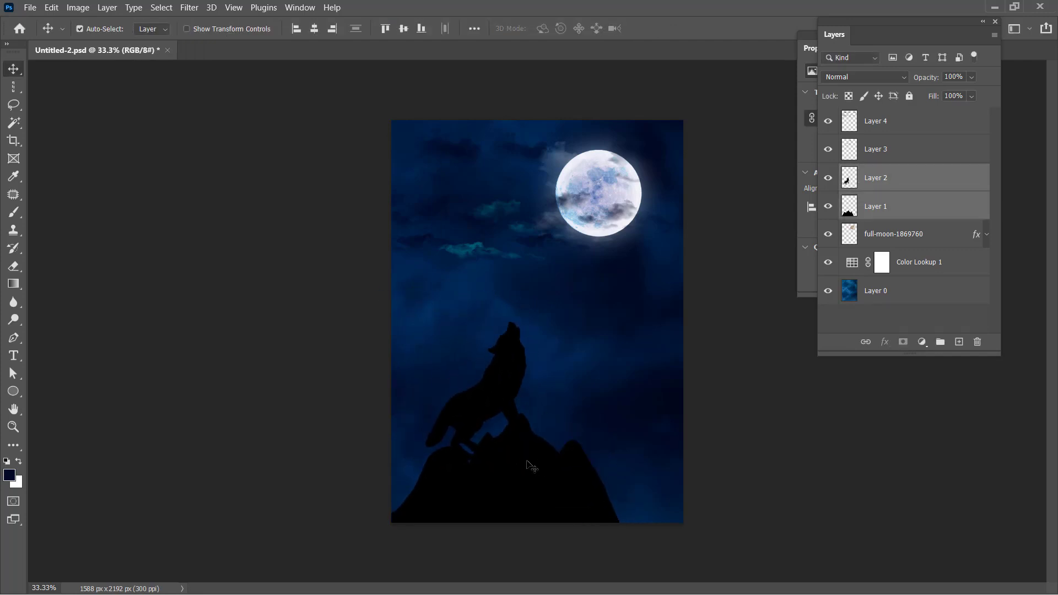
- Paint teal clouds around the moon and along the left edge on Layer 3
right_click(514, 411)
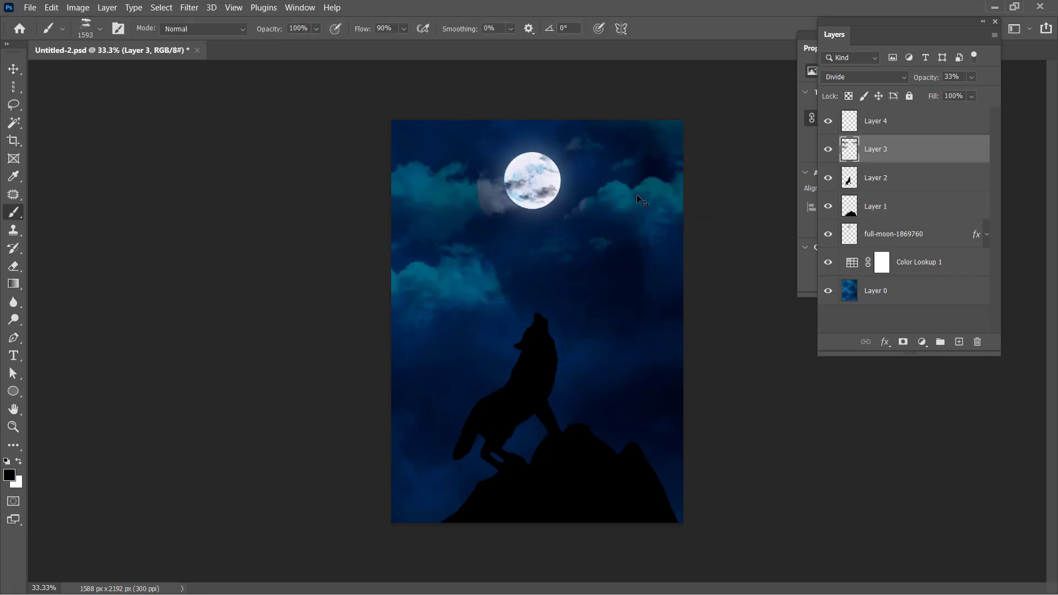
drag(786, 351, 212, 353)
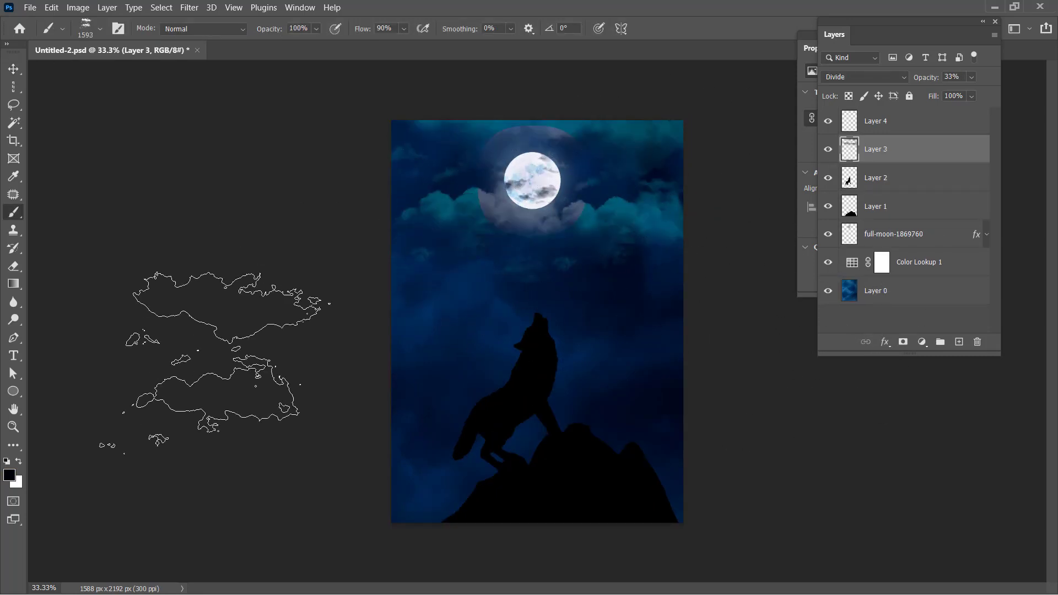
mouse_move(126, 417)
mouse_down()
mouse_move(648, 342)
mouse_move(436, 196)
mouse_move(146, 468)
mouse_up()
key(v)
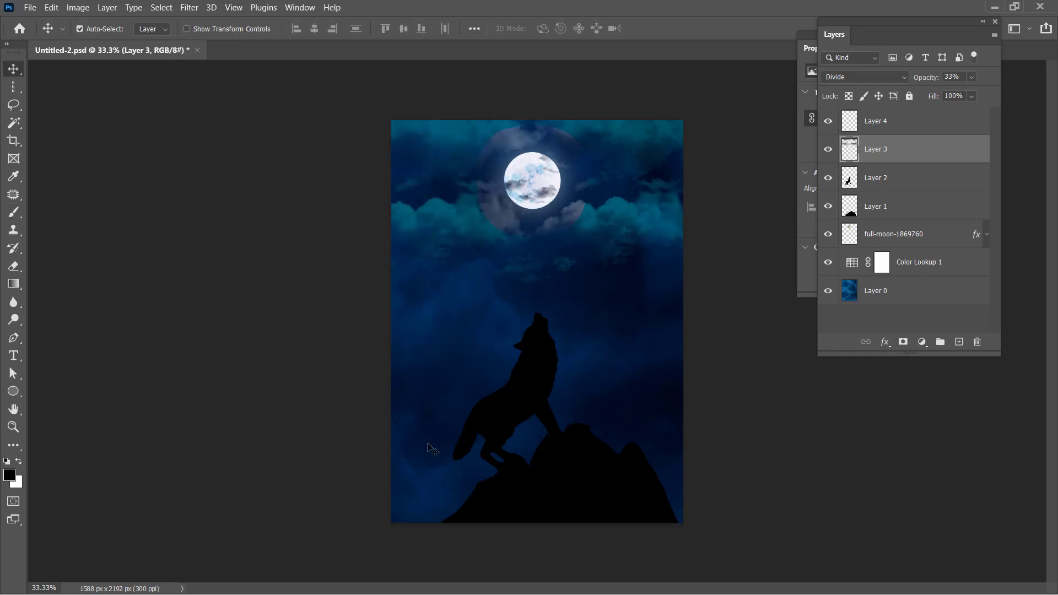
- Reduce the spread and size of the moon layer's Drop Shadow
double_click(962, 239)
click(61, 487)
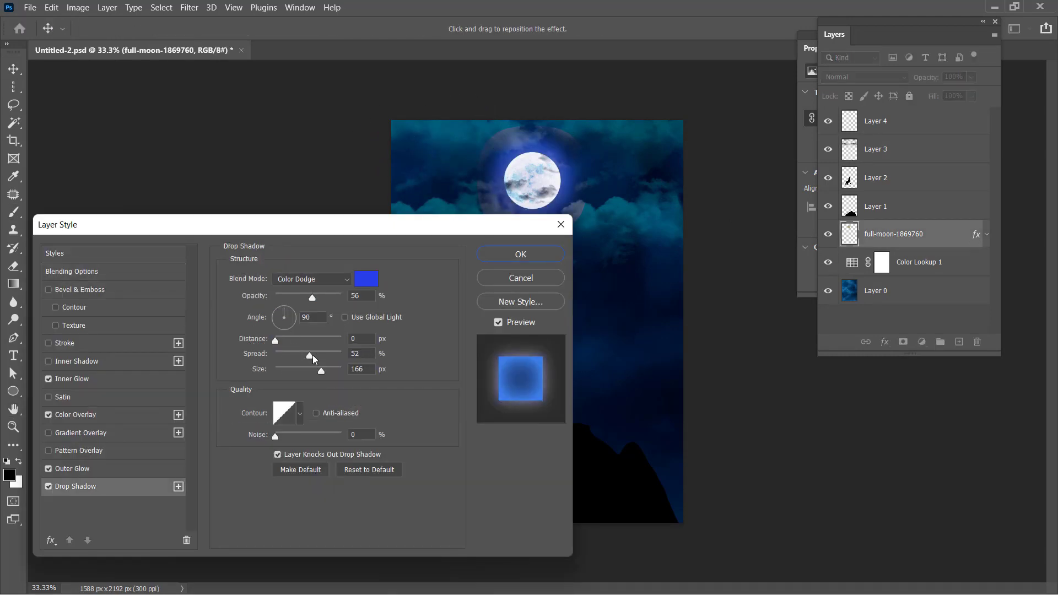
mouse_move(311, 356)
mouse_down()
mouse_move(298, 356)
mouse_move(313, 370)
mouse_up()
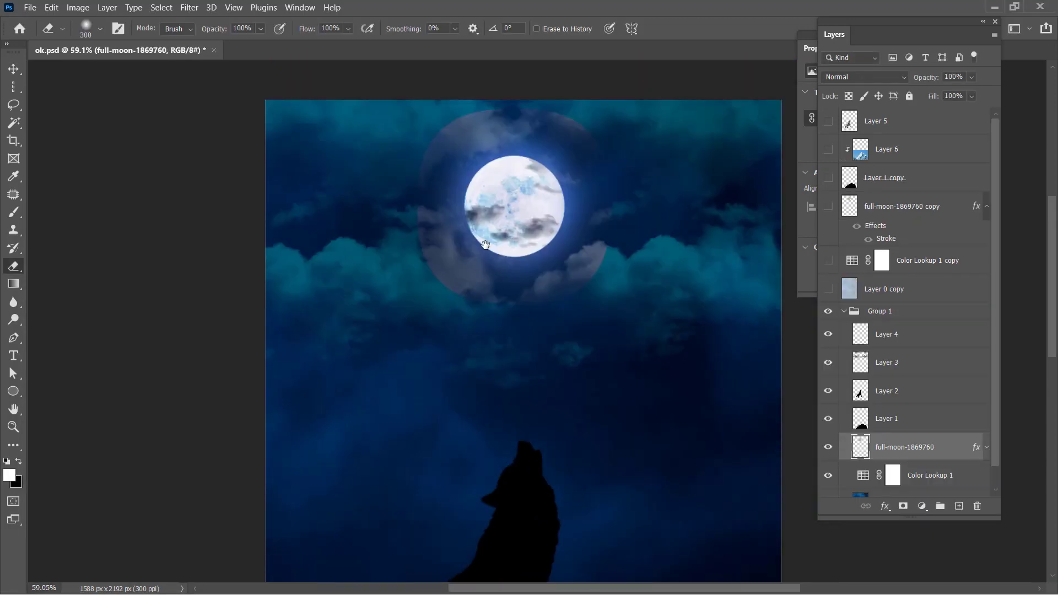
drag(485, 244, 465, 283)
key(v)
- Set the moon layer's Outer Glow size to 70 px
double_click(947, 451)
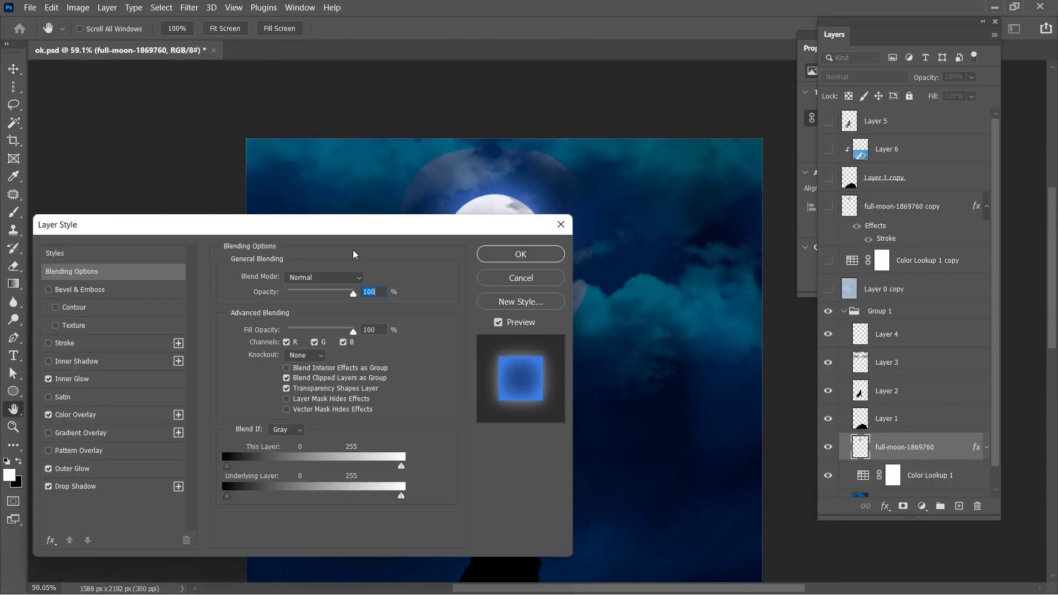
drag(369, 220, 910, 69)
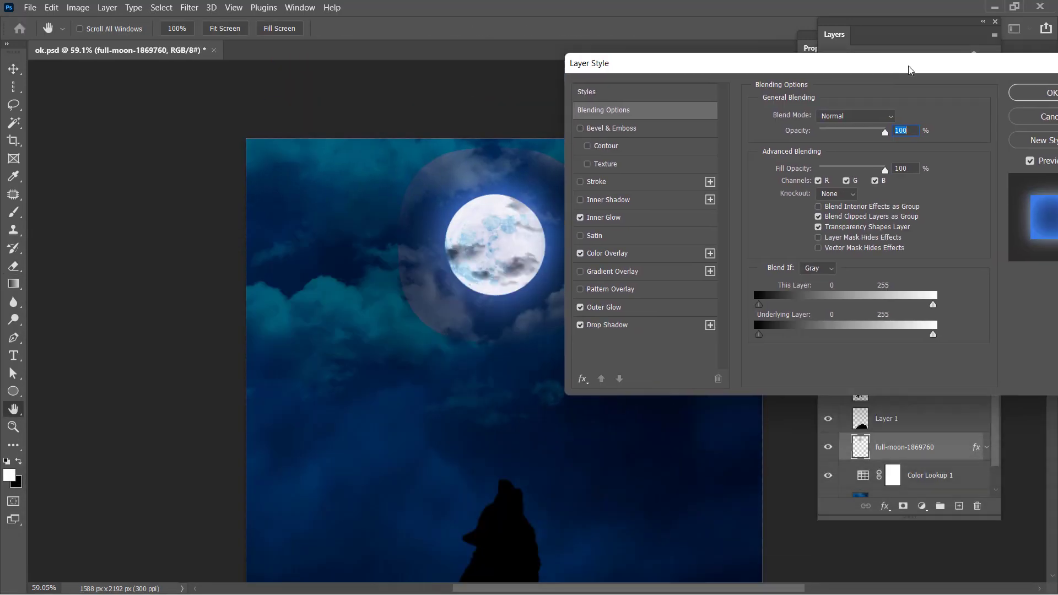
click(612, 307)
drag(850, 237, 820, 244)
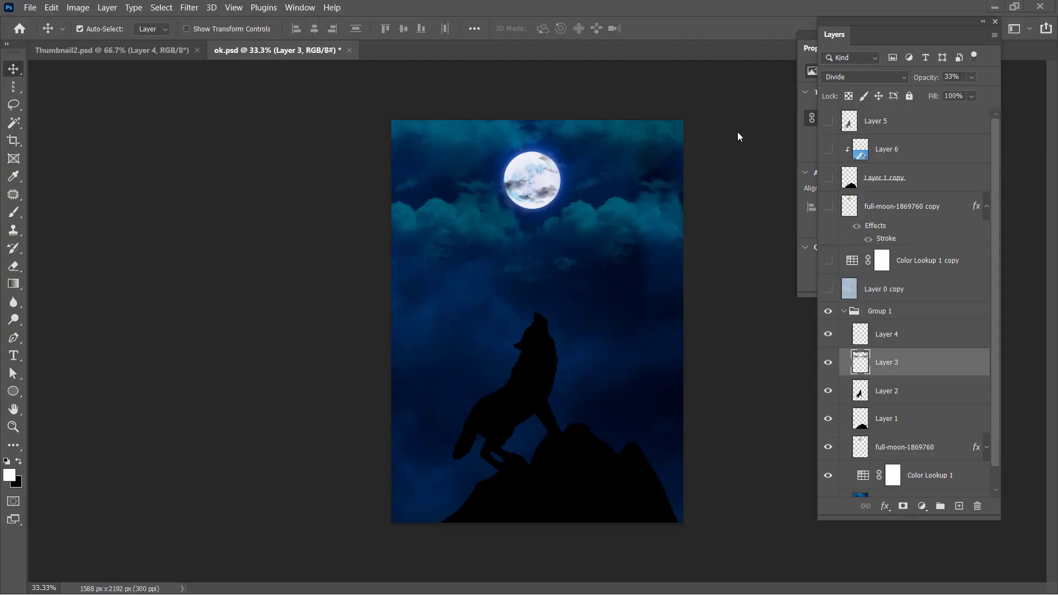
- Hide and delete the teal clouds layer, then make Layer 4 active
click(827, 362)
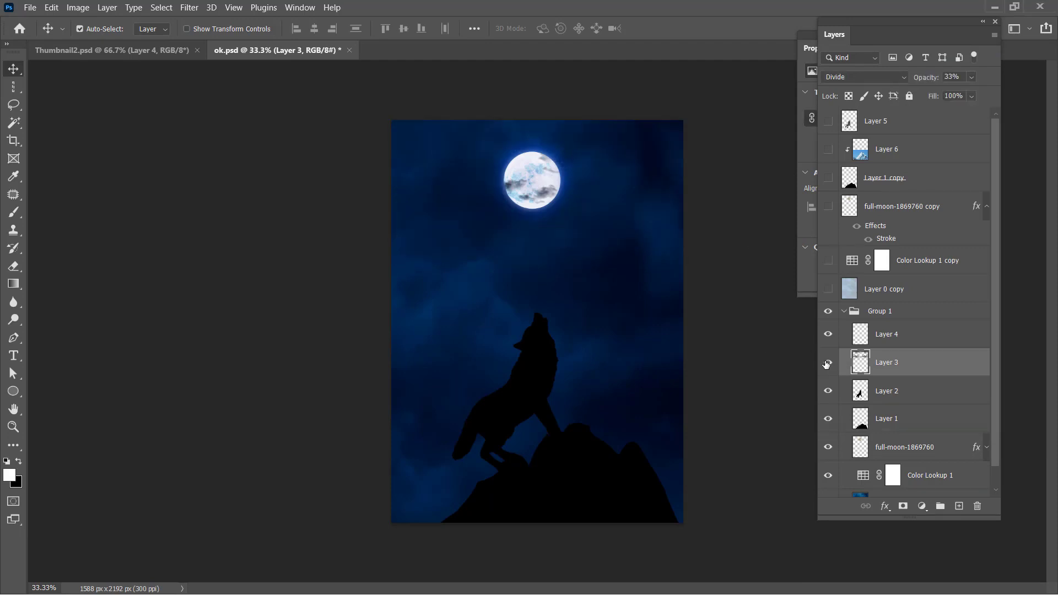
click(827, 362)
click(828, 362)
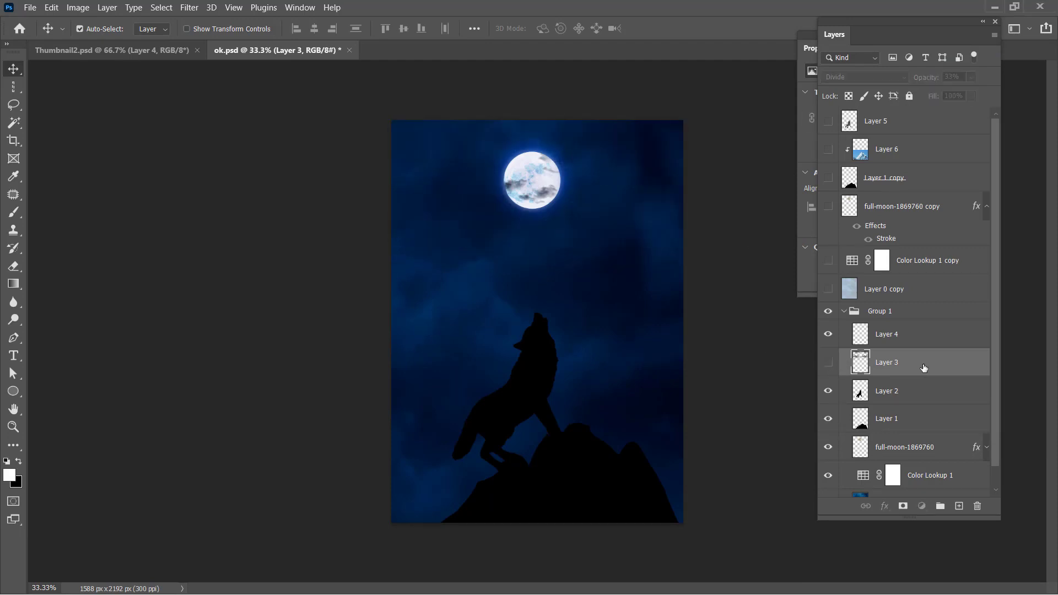
drag(924, 368, 976, 506)
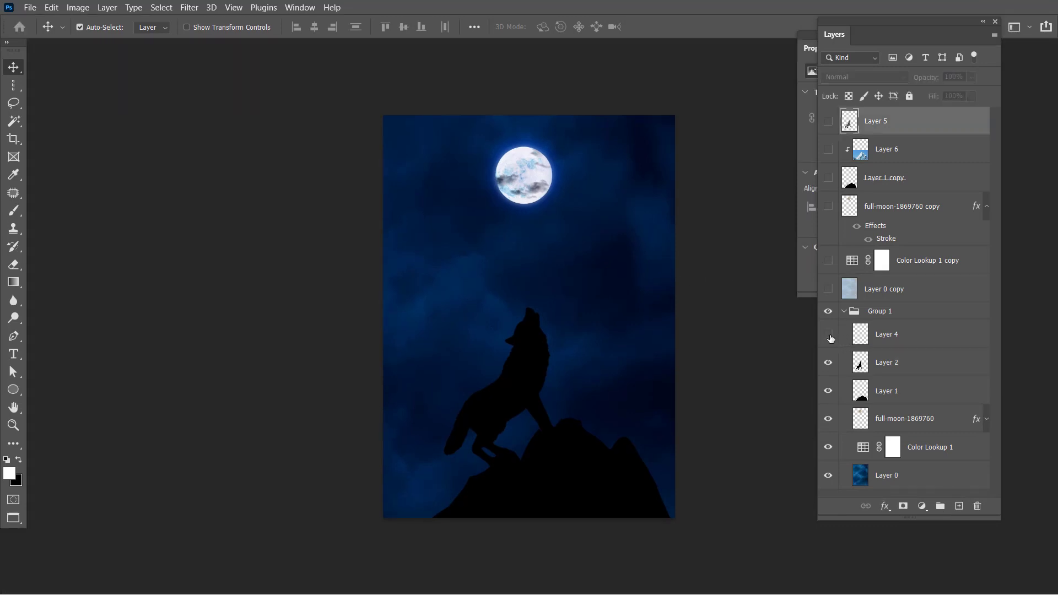
click(828, 334)
click(899, 340)
key(ctrl+a)
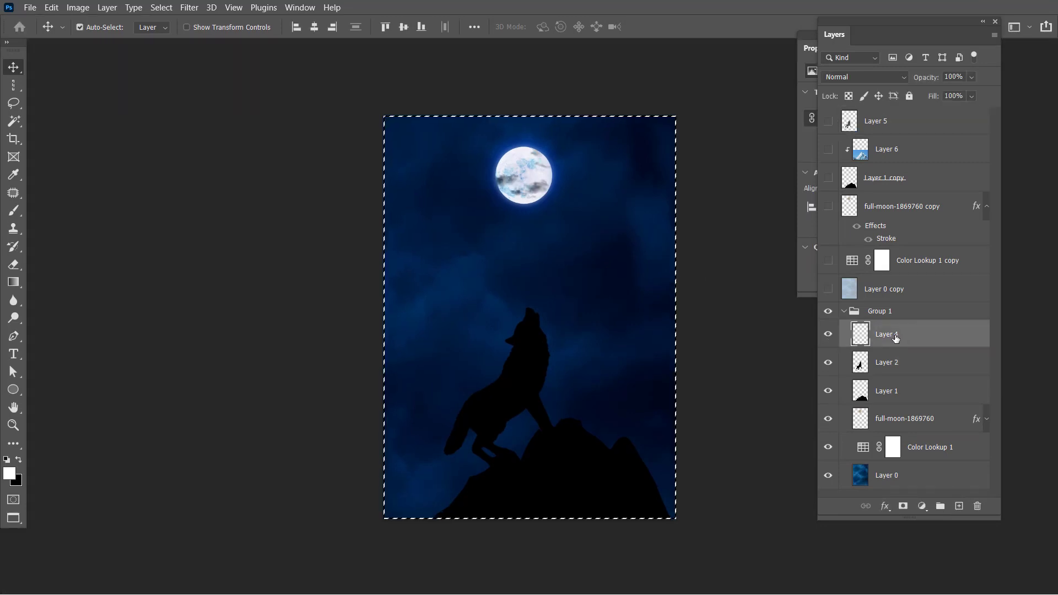
key(ctrl+d)
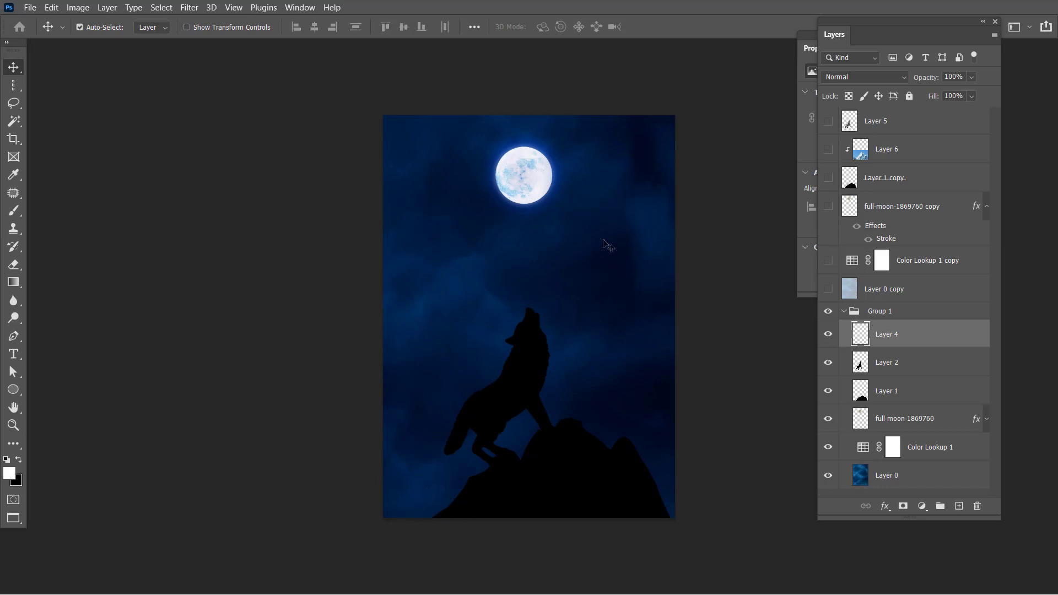
- Stamp a dark cloud over the moon with Clouds-by-Mila brush 1614, then deselect
key(b)
right_click(551, 334)
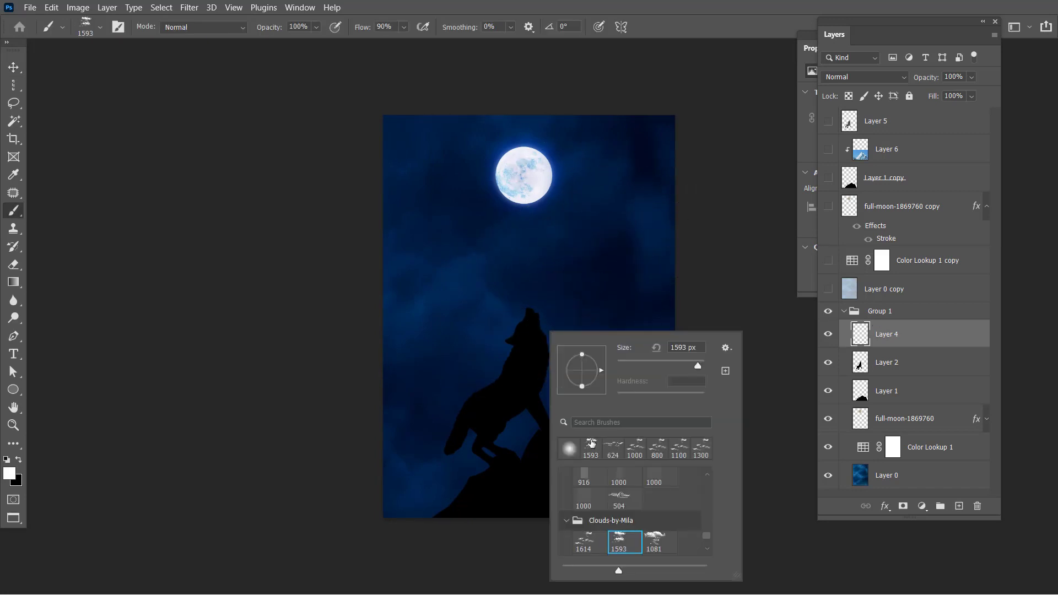
scroll(606, 529, down, 2)
scroll(588, 540, up, 3)
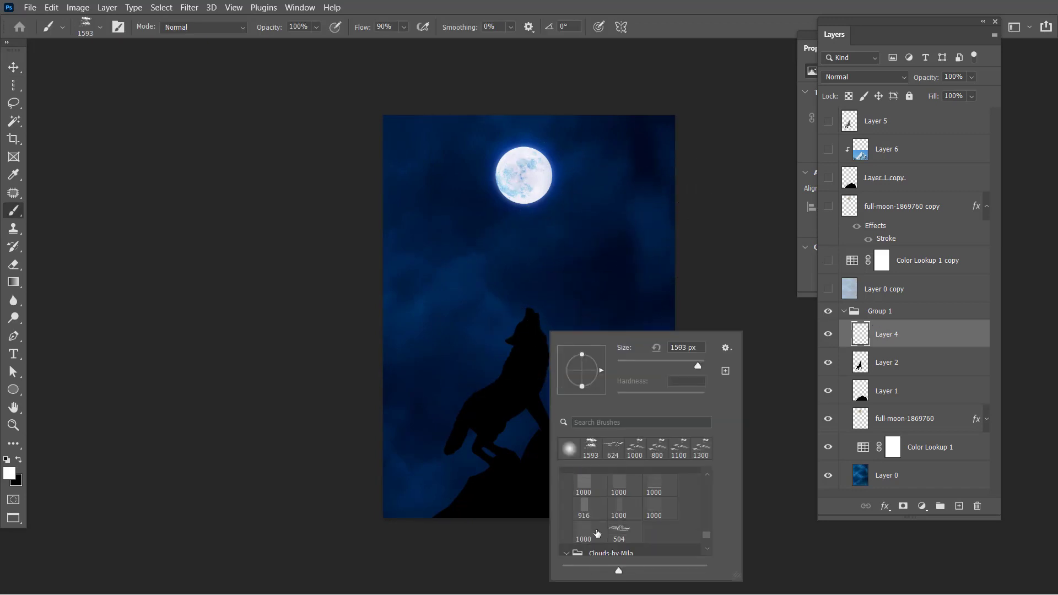
scroll(588, 540, down, 1)
click(587, 540)
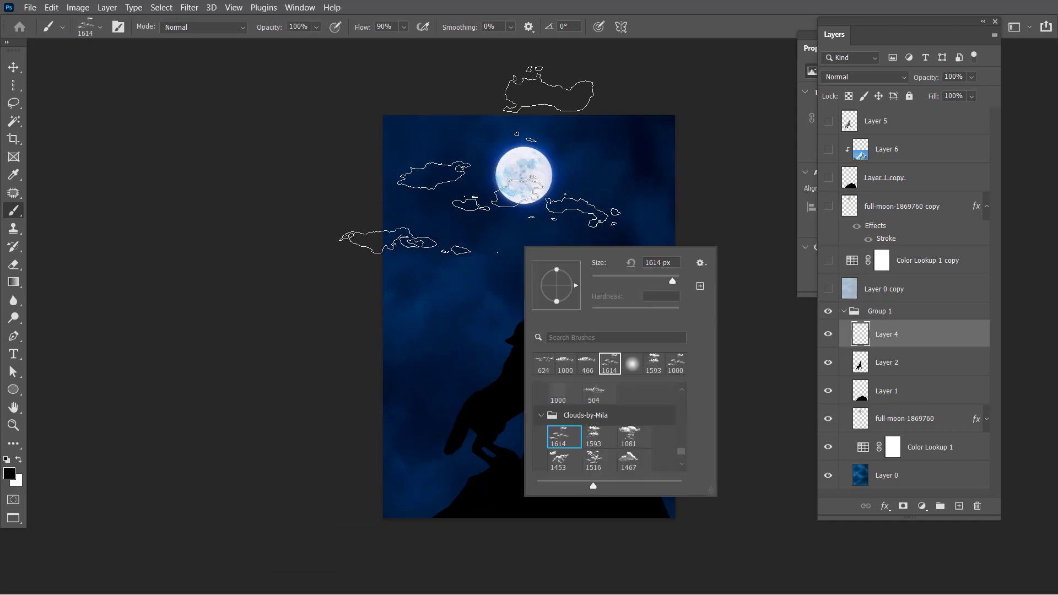
click(479, 160)
key(l)
mouse_move(430, 224)
mouse_down()
mouse_move(494, 301)
mouse_move(540, 248)
mouse_up()
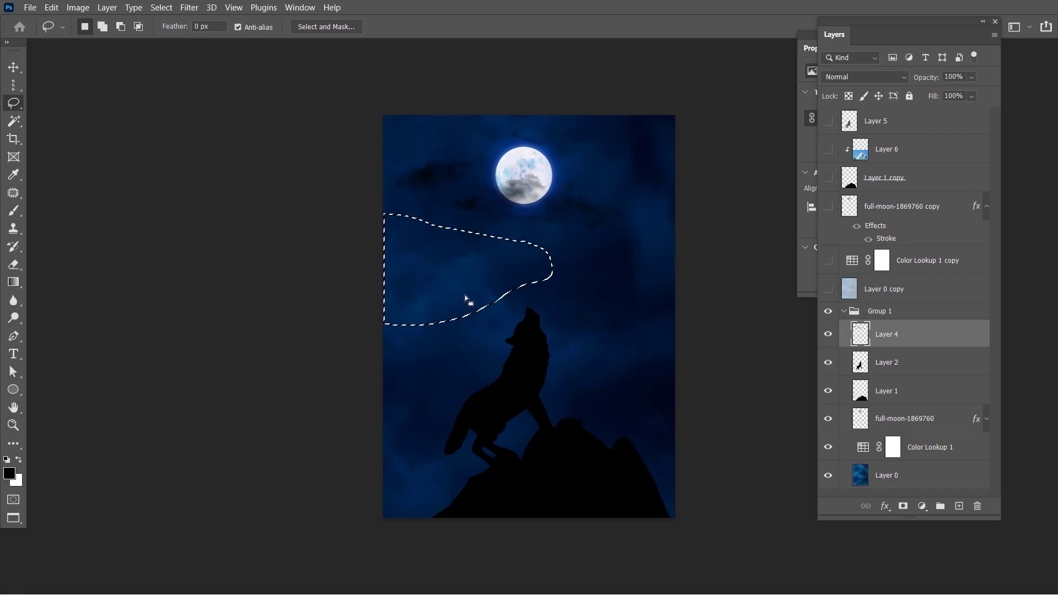
key(ctrl+d)
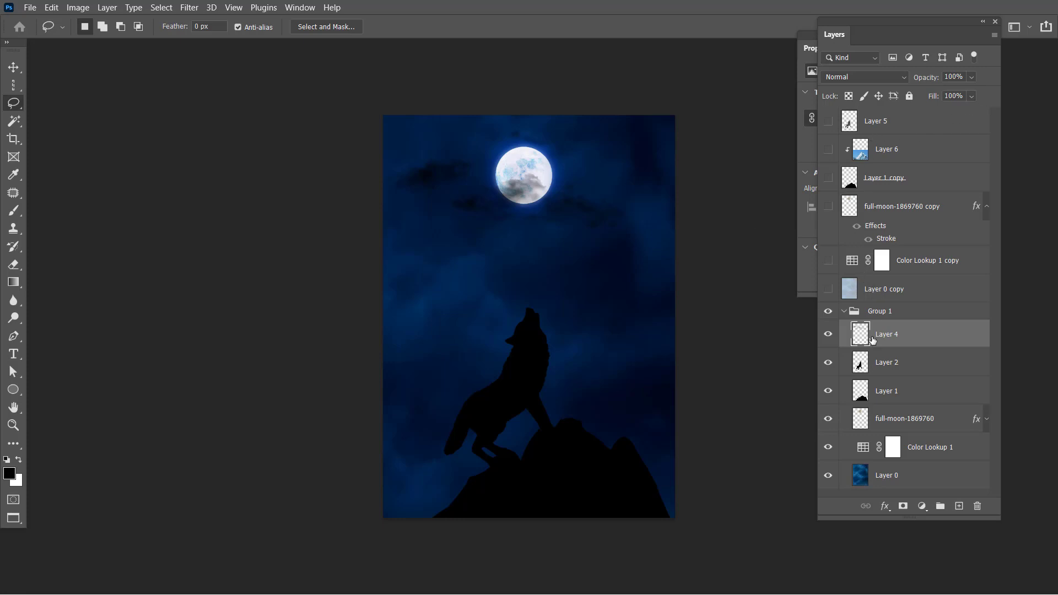
- Lower Layer 4's opacity to 89% and zoom in on the image
drag(929, 81, 924, 81)
click(924, 81)
key(ctrl+plus)
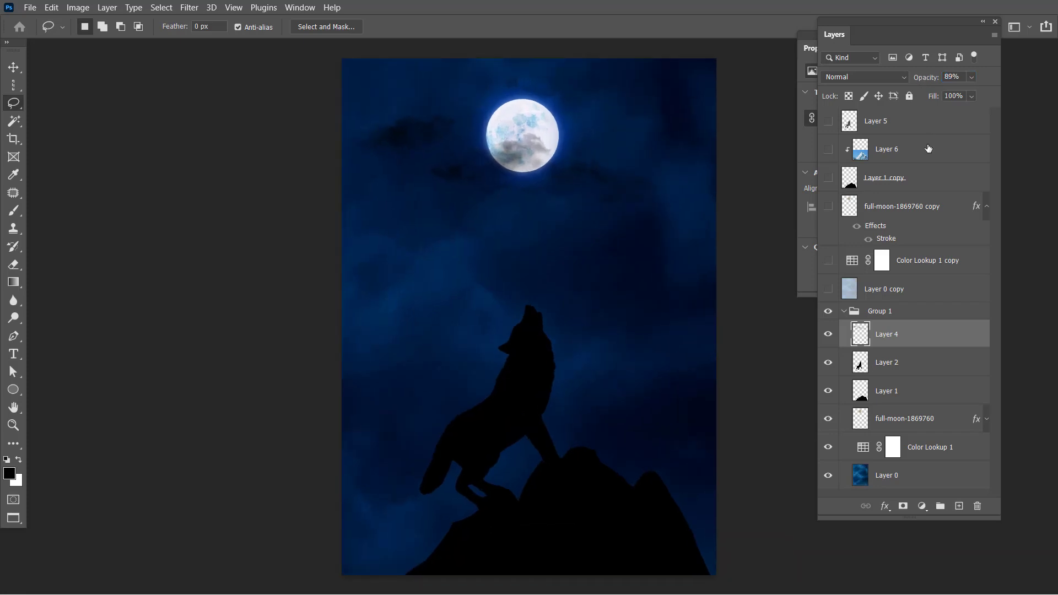